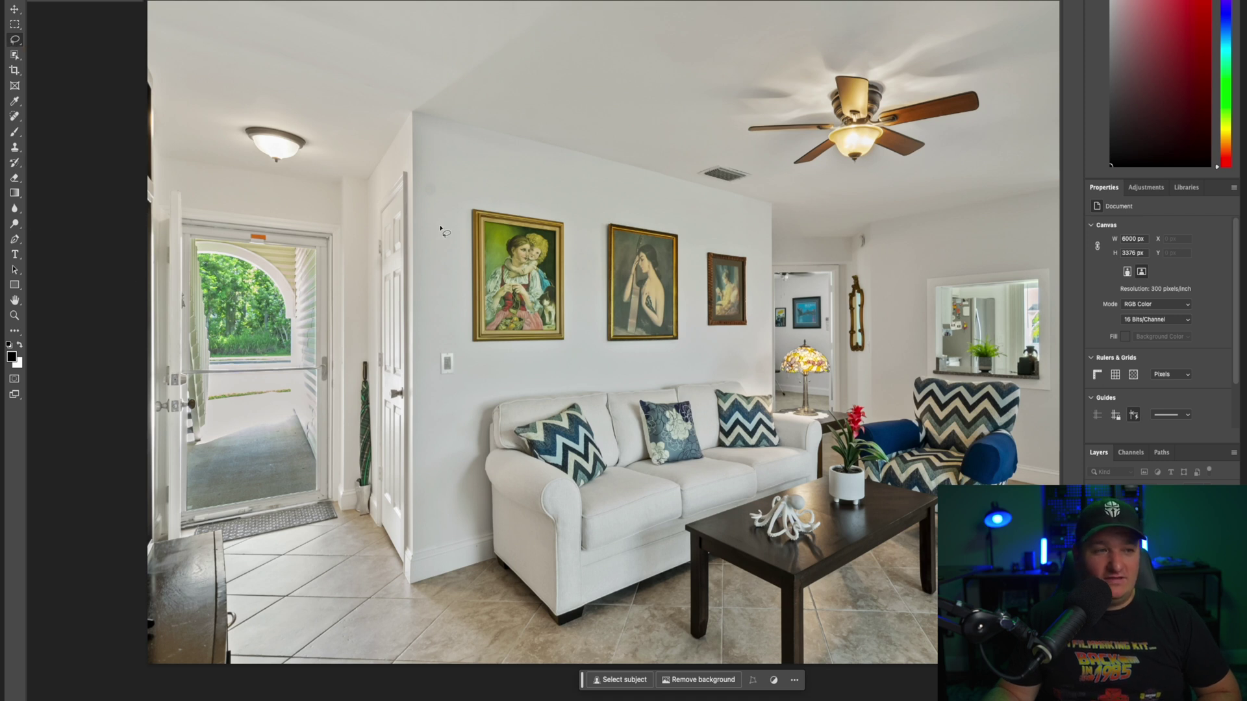
# Try to replace the largest painting by lassoing around it and running Generative Fill with the prompt "landscape photo"
pyautogui.moveTo(455, 229); pyautogui.dragTo(494, 183)
pyautogui.moveTo(578, 243); pyautogui.dragTo(592, 332)
pyautogui.moveTo(532, 380)
pyautogui.mouseDown()
pyautogui.moveTo(450, 340)
pyautogui.moveTo(440, 293)
pyautogui.mouseUp()
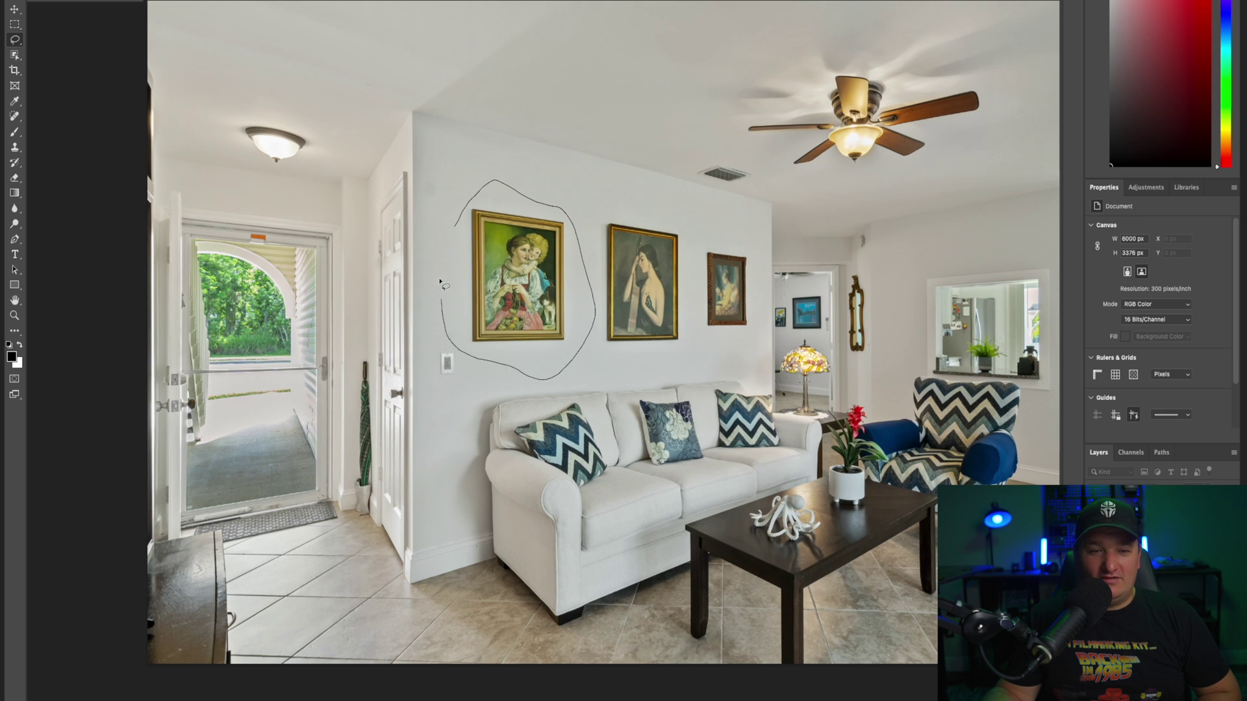
pyautogui.moveTo(455, 222); pyautogui.dragTo(455, 224)
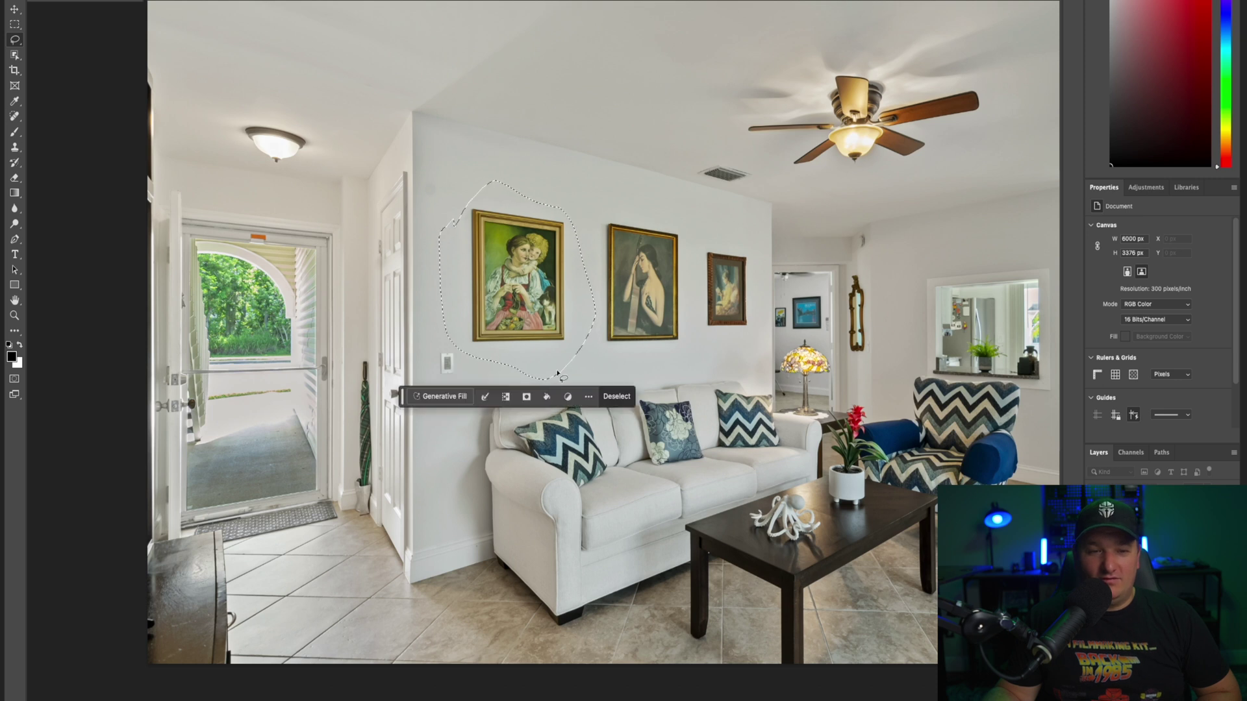
pyautogui.click(435, 397)
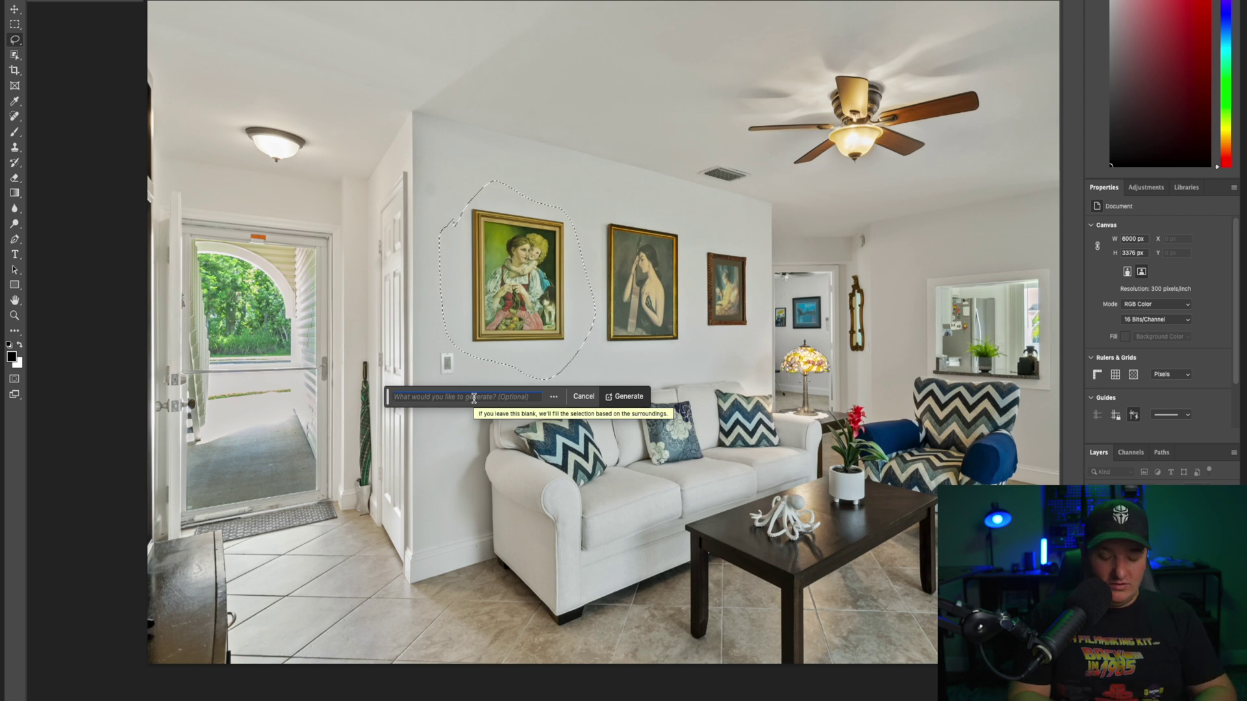
pyautogui.write('landscape photo')
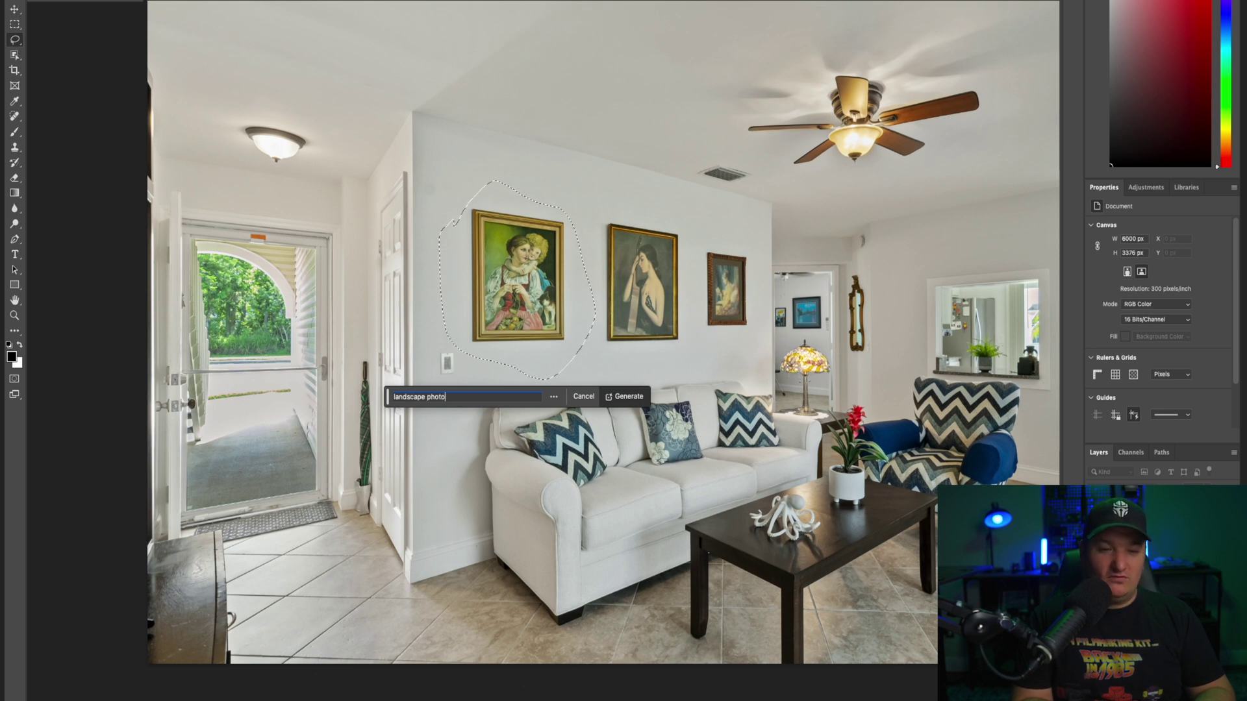
pyautogui.click(623, 397)
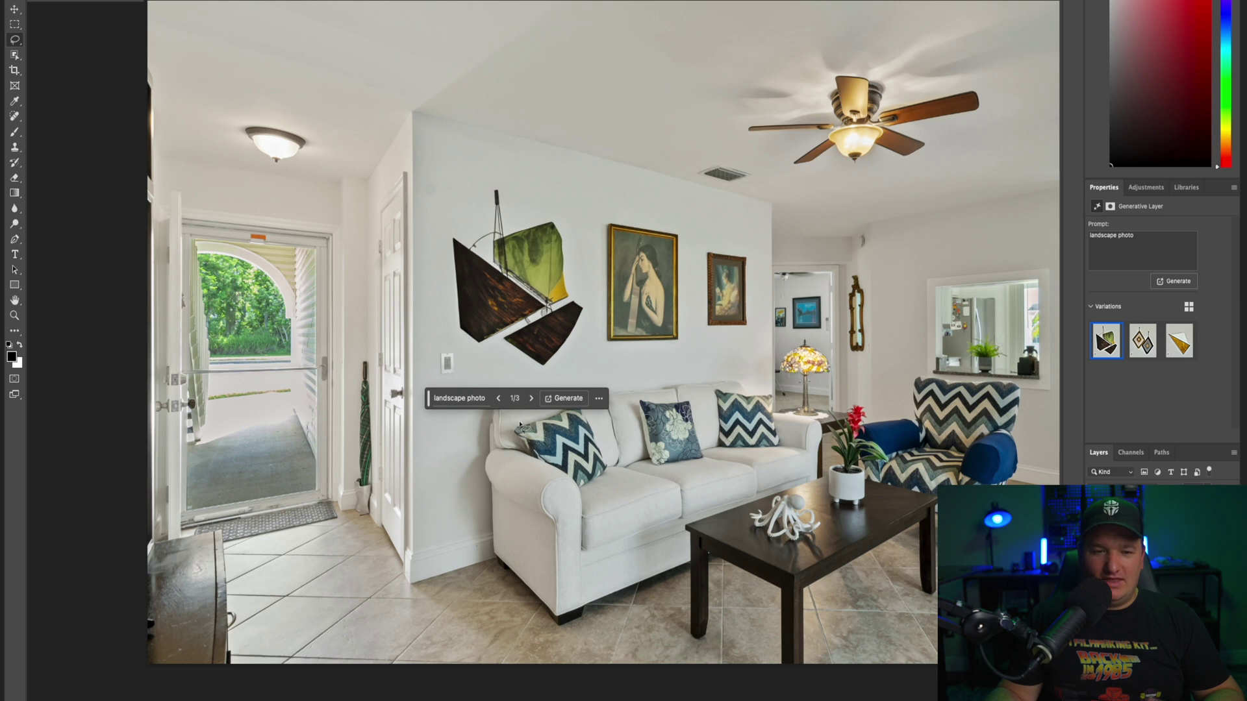
# Compare the "landscape photo" variations generated in place of the largest painting
pyautogui.click(531, 401)
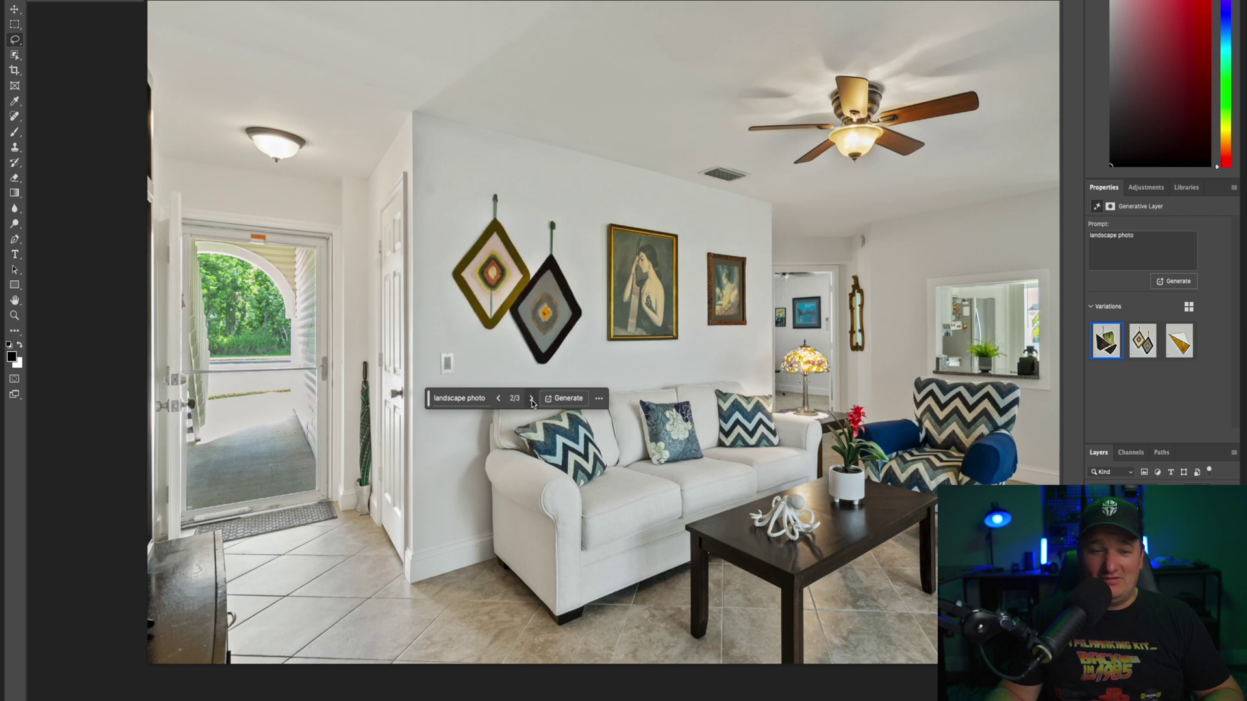
pyautogui.click(532, 401)
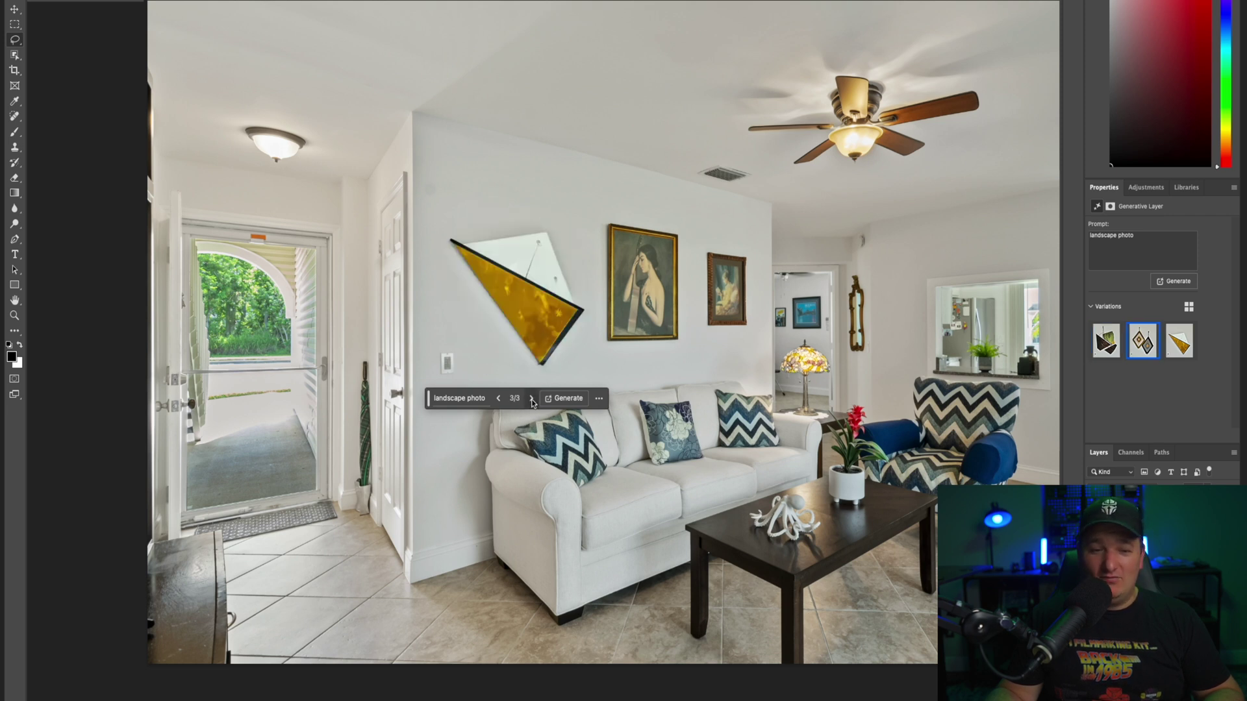
pyautogui.click(531, 399)
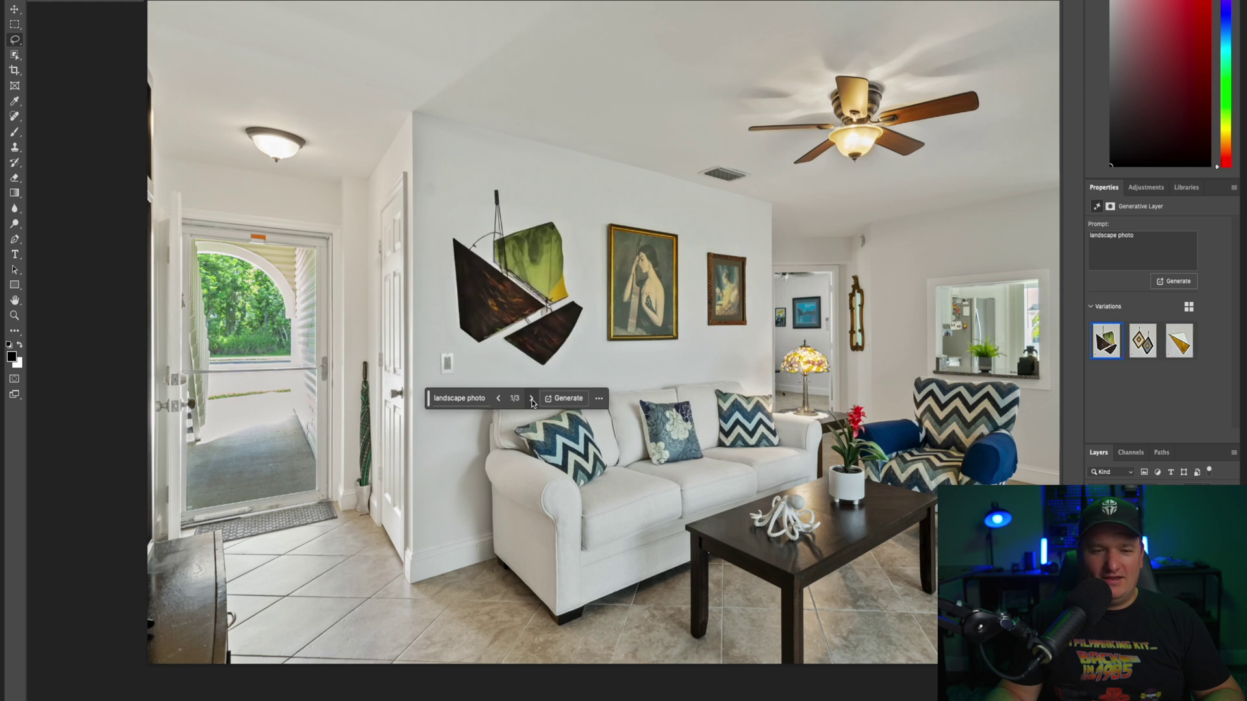
pyautogui.click(500, 401)
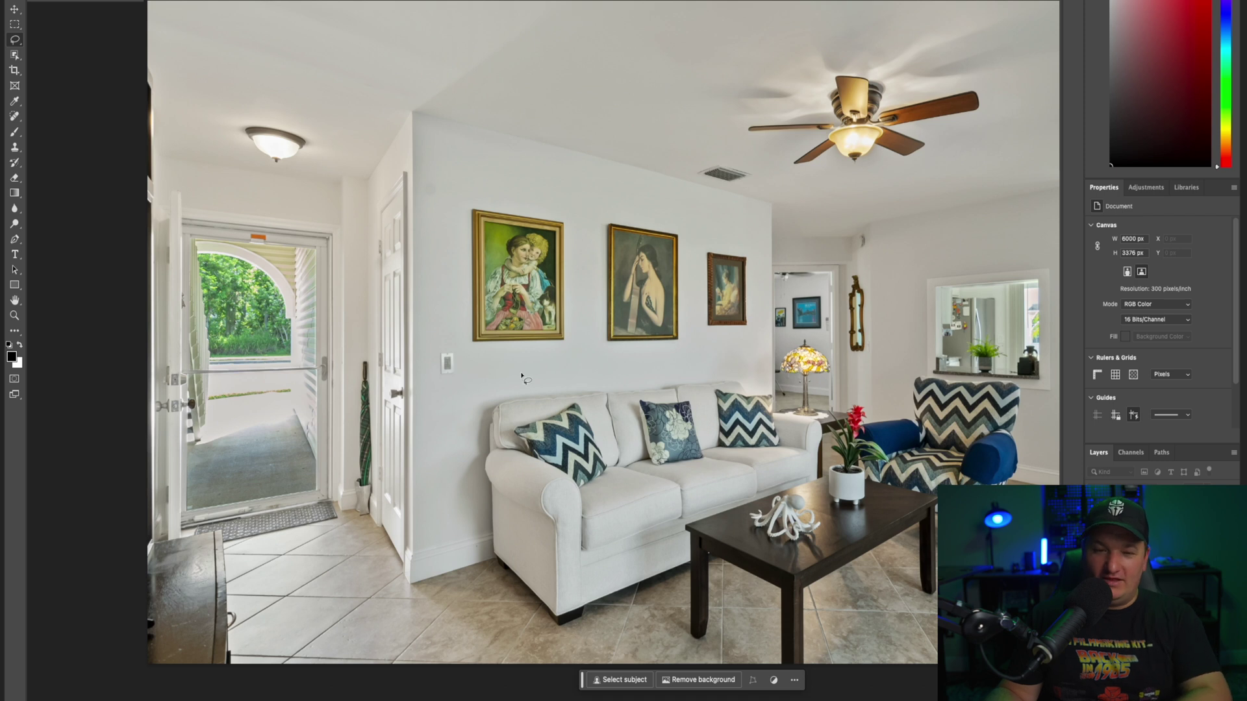
# Lasso all three paintings above the sofa and run Generative Fill with an empty prompt to remove them
pyautogui.moveTo(479, 354)
pyautogui.mouseDown()
pyautogui.moveTo(646, 366)
pyautogui.moveTo(740, 353)
pyautogui.moveTo(762, 323)
pyautogui.moveTo(755, 258)
pyautogui.mouseUp()
pyautogui.moveTo(703, 225); pyautogui.dragTo(435, 194)
pyautogui.moveTo(449, 266)
pyautogui.mouseDown()
pyautogui.moveTo(460, 336)
pyautogui.moveTo(487, 357)
pyautogui.mouseUp()
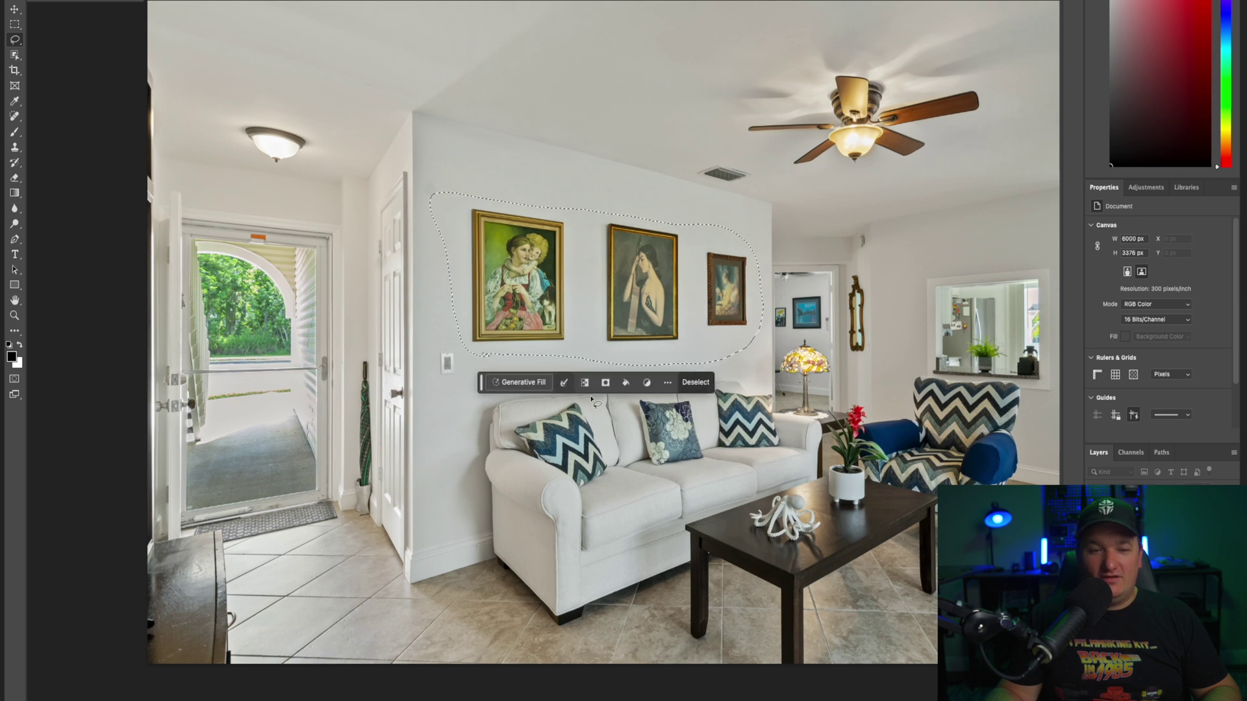
pyautogui.click(531, 382)
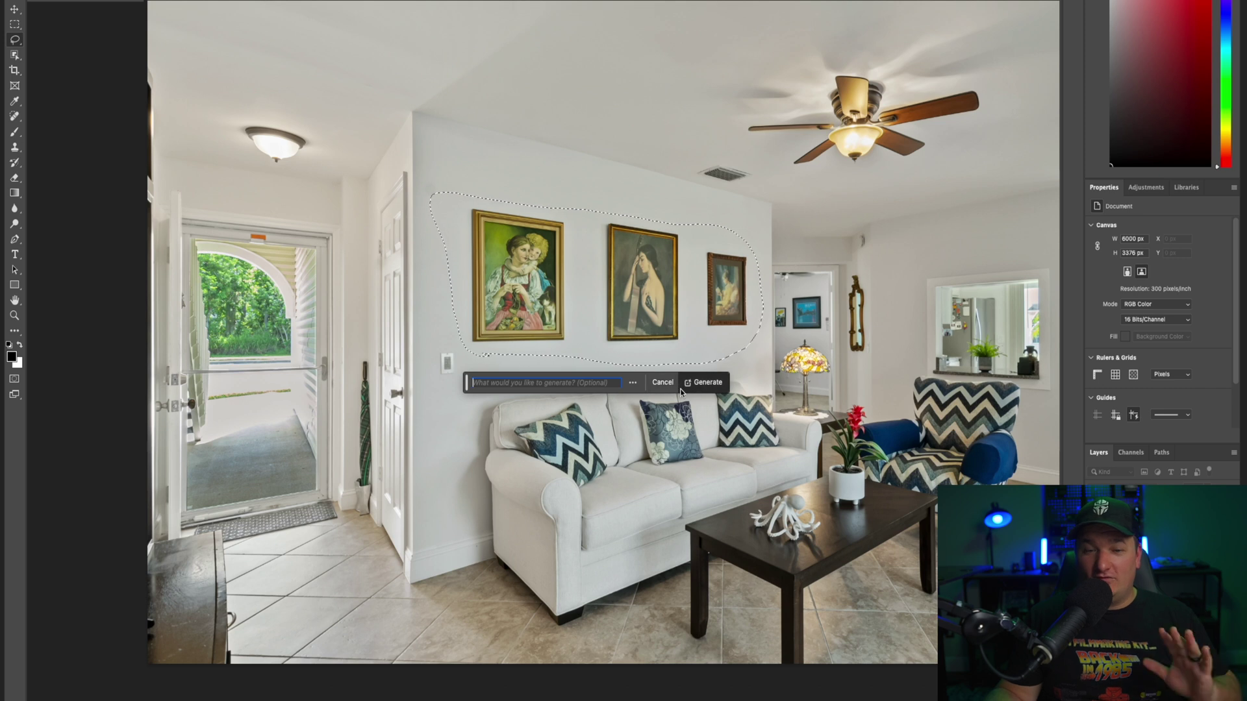
pyautogui.click(701, 386)
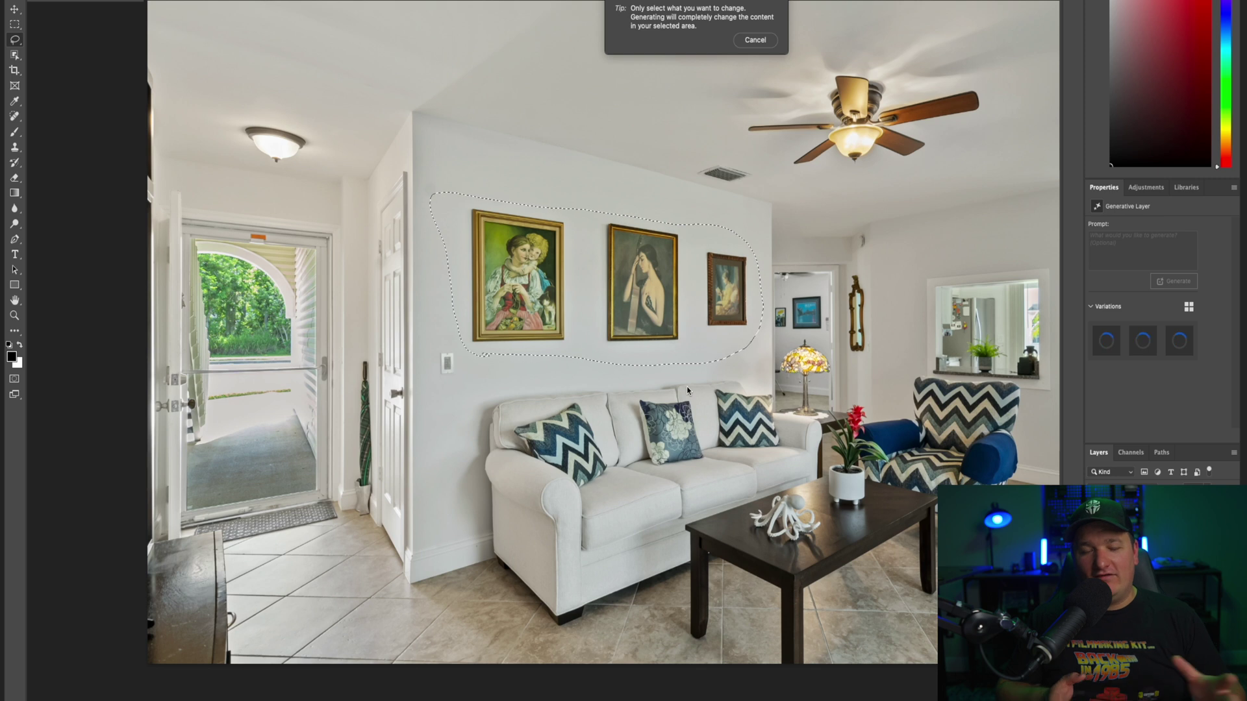
# Choose the third generated variation, which leaves the wall above the sofa blank
pyautogui.moveTo(509, 388); pyautogui.dragTo(526, 427)
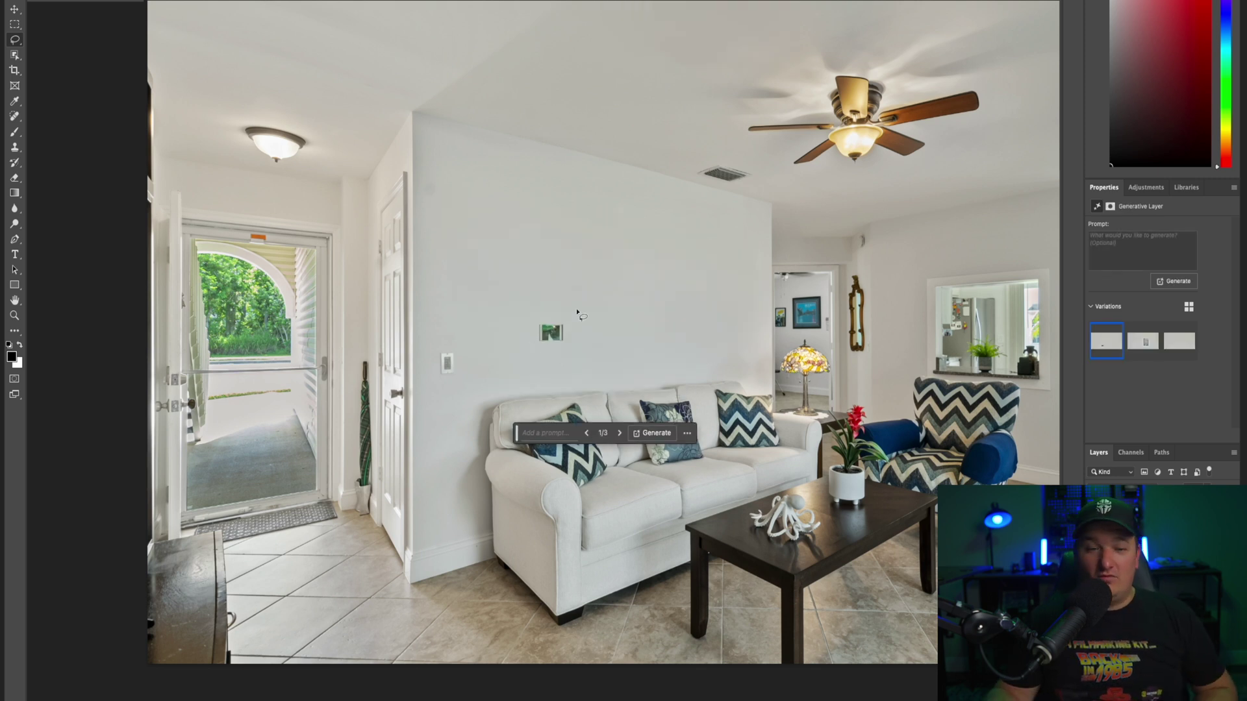
pyautogui.click(620, 433)
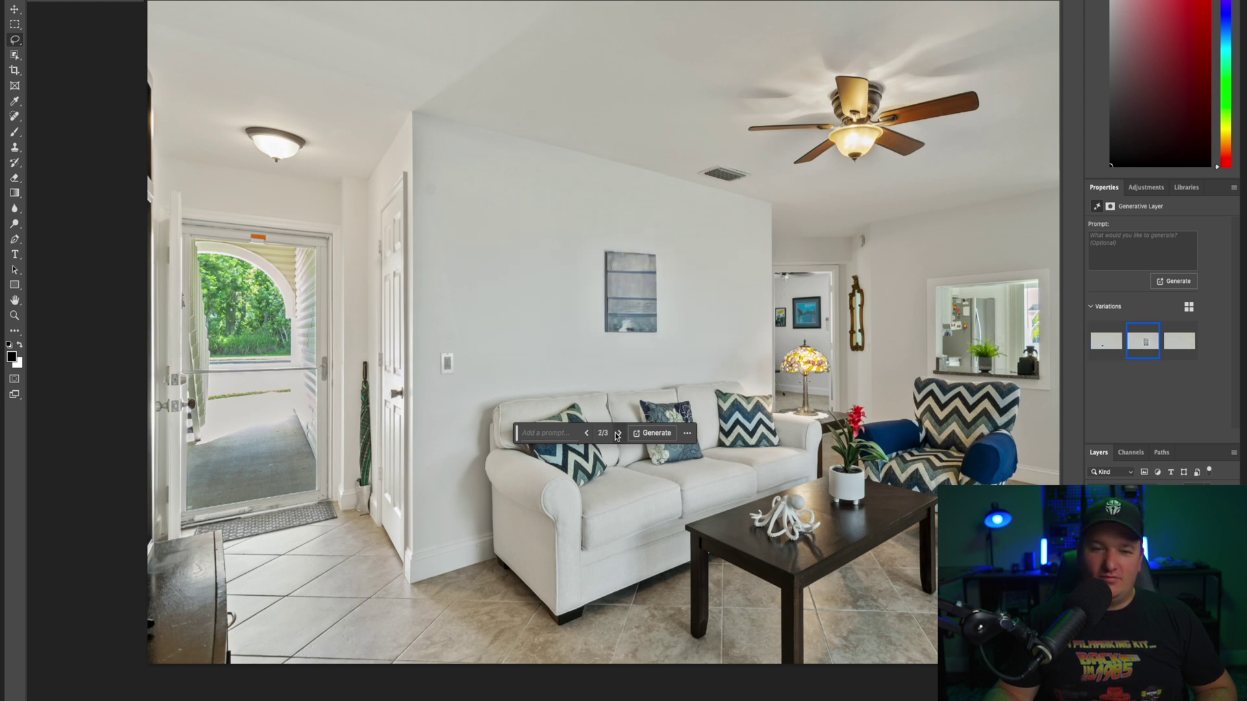
pyautogui.click(620, 434)
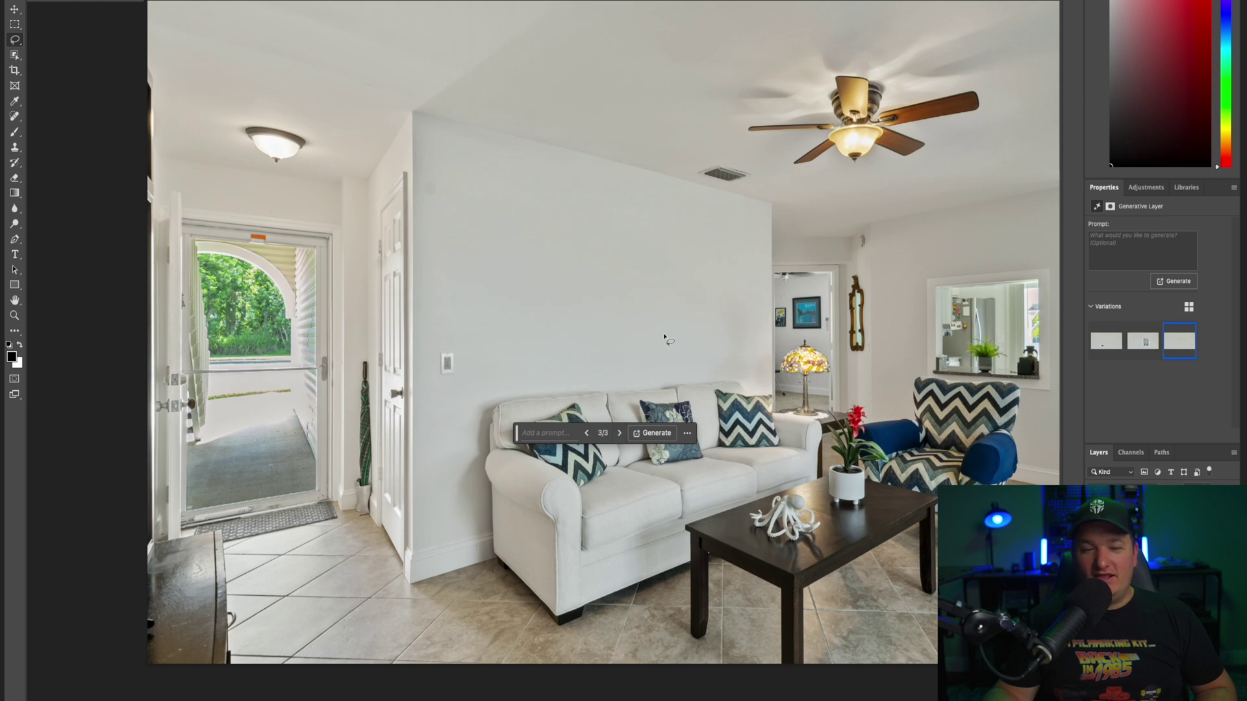
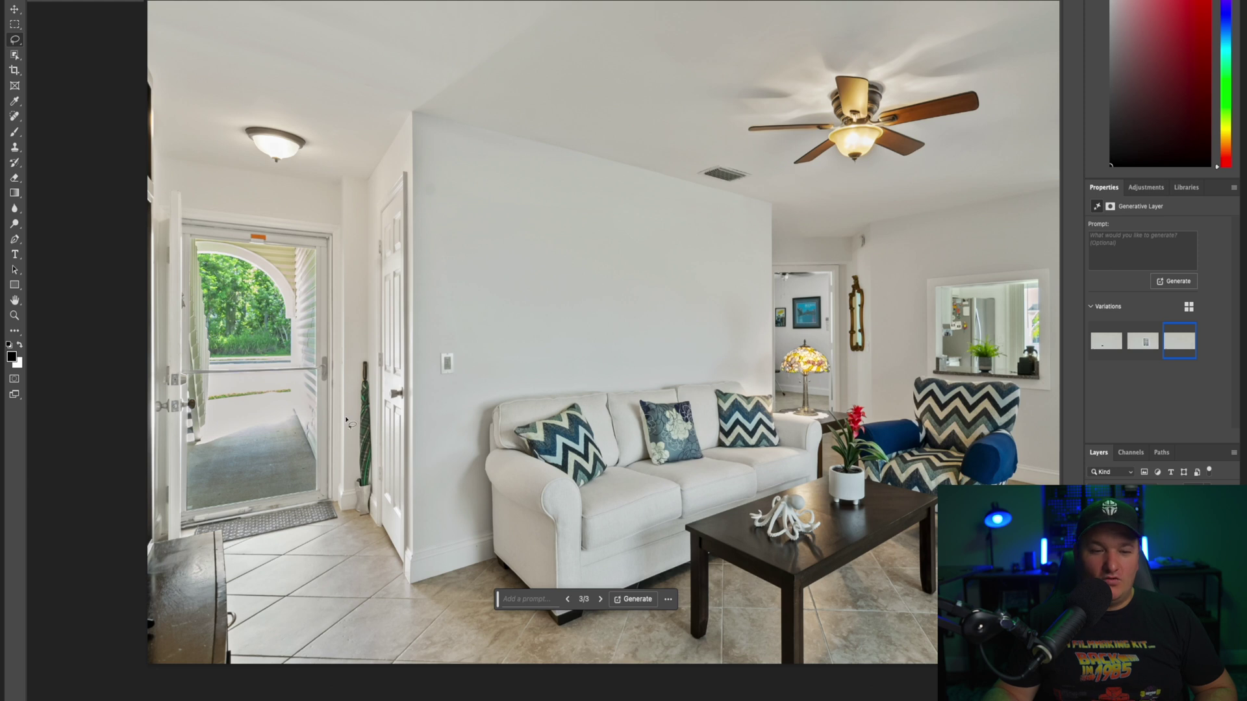
# Remove the tall green object beside the closet door with a lasso selection and Generative Fill with an empty prompt
pyautogui.moveTo(347, 420)
pyautogui.mouseDown()
pyautogui.moveTo(361, 349)
pyautogui.moveTo(373, 524)
pyautogui.moveTo(351, 519)
pyautogui.moveTo(350, 484)
pyautogui.mouseUp()
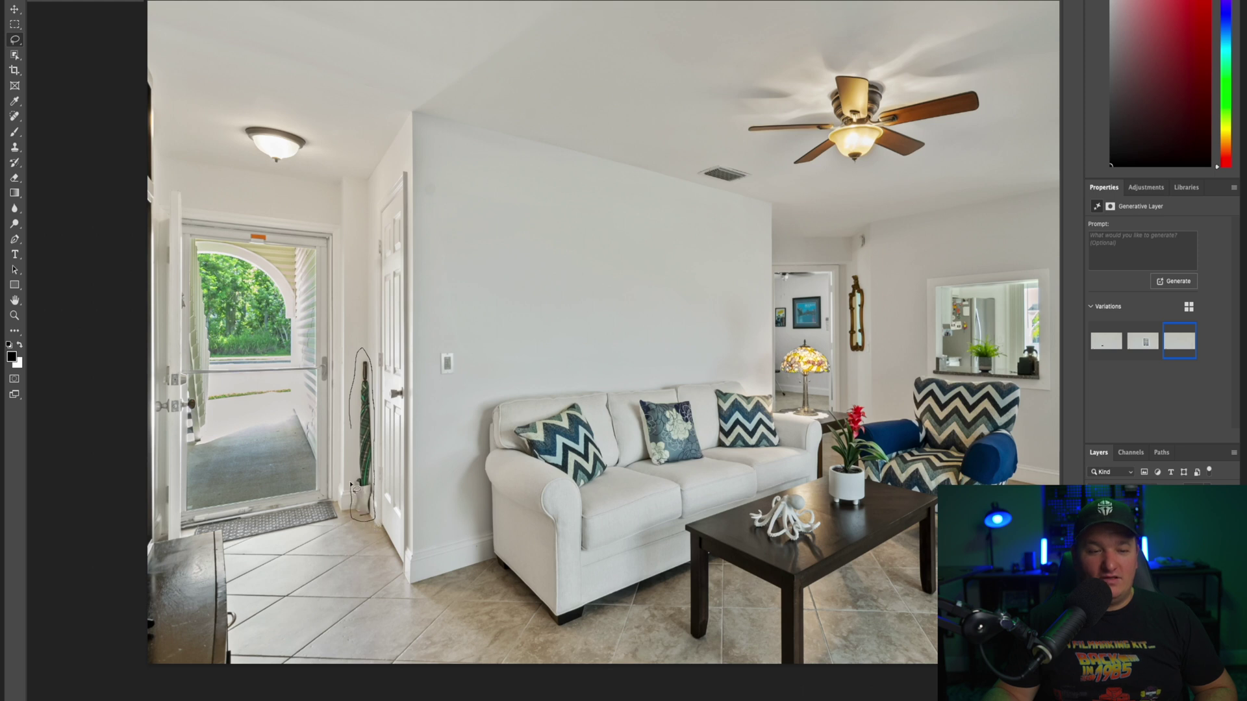
pyautogui.moveTo(350, 422); pyautogui.dragTo(350, 429)
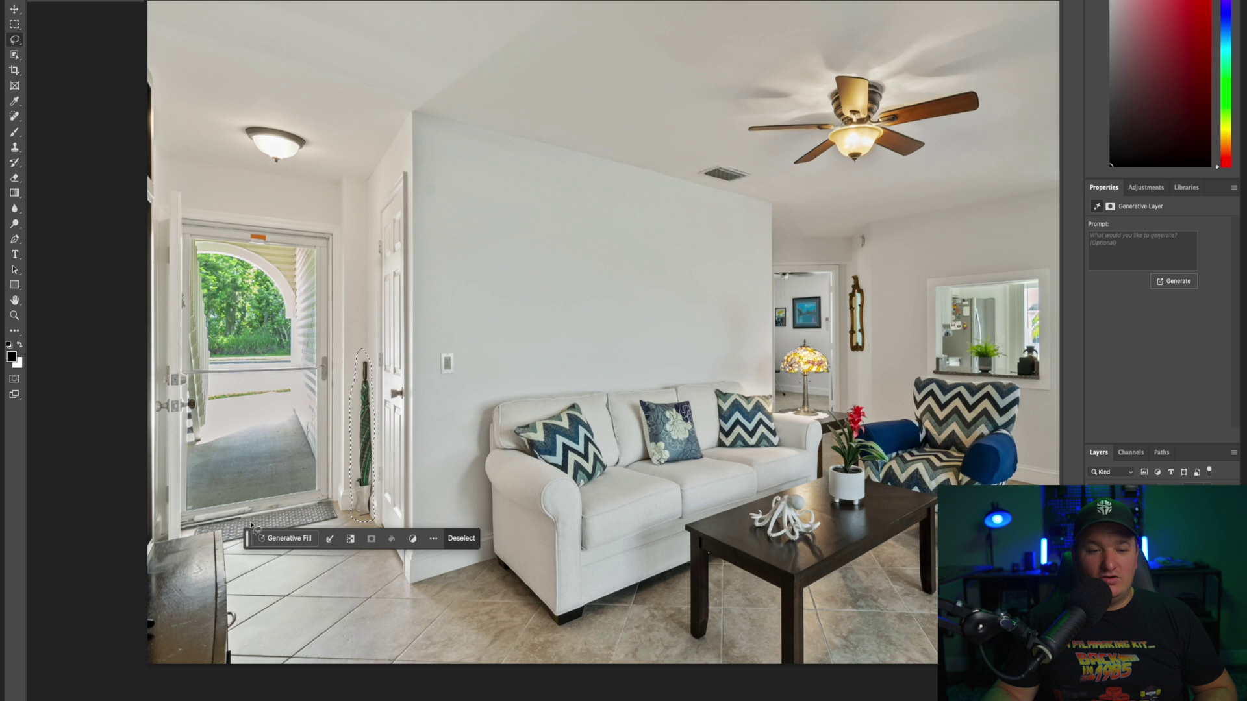
pyautogui.click(285, 541)
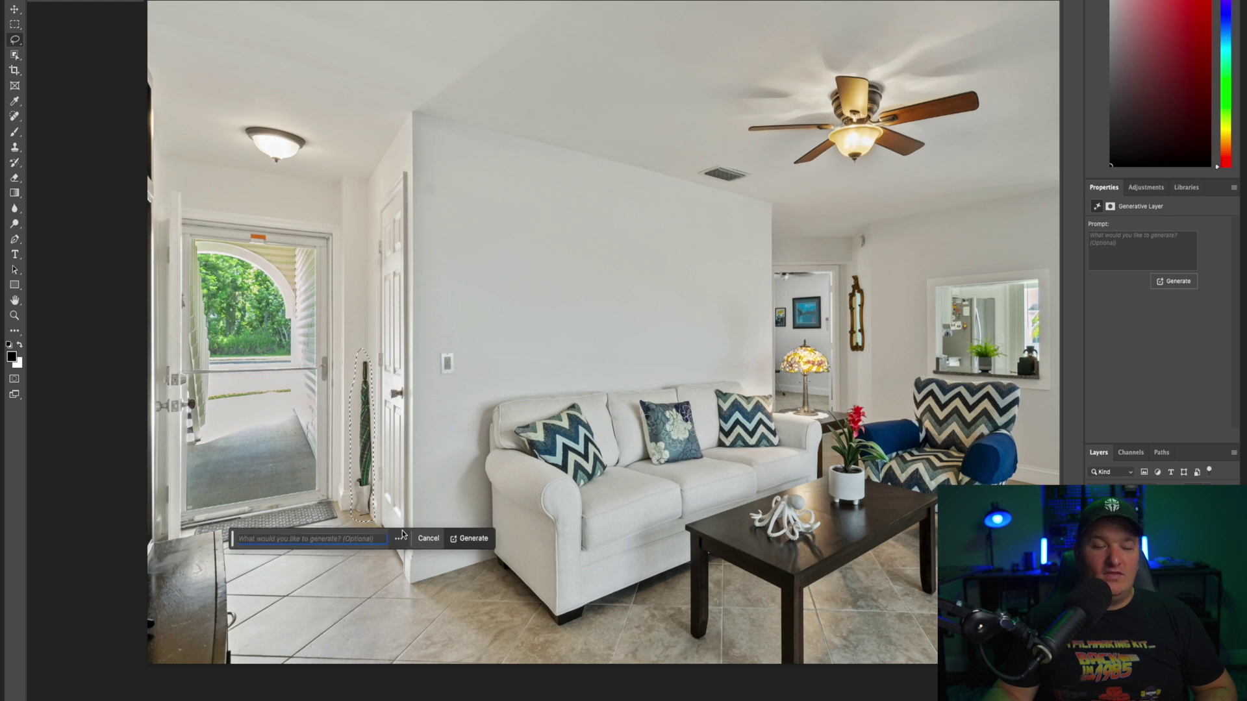
pyautogui.click(468, 540)
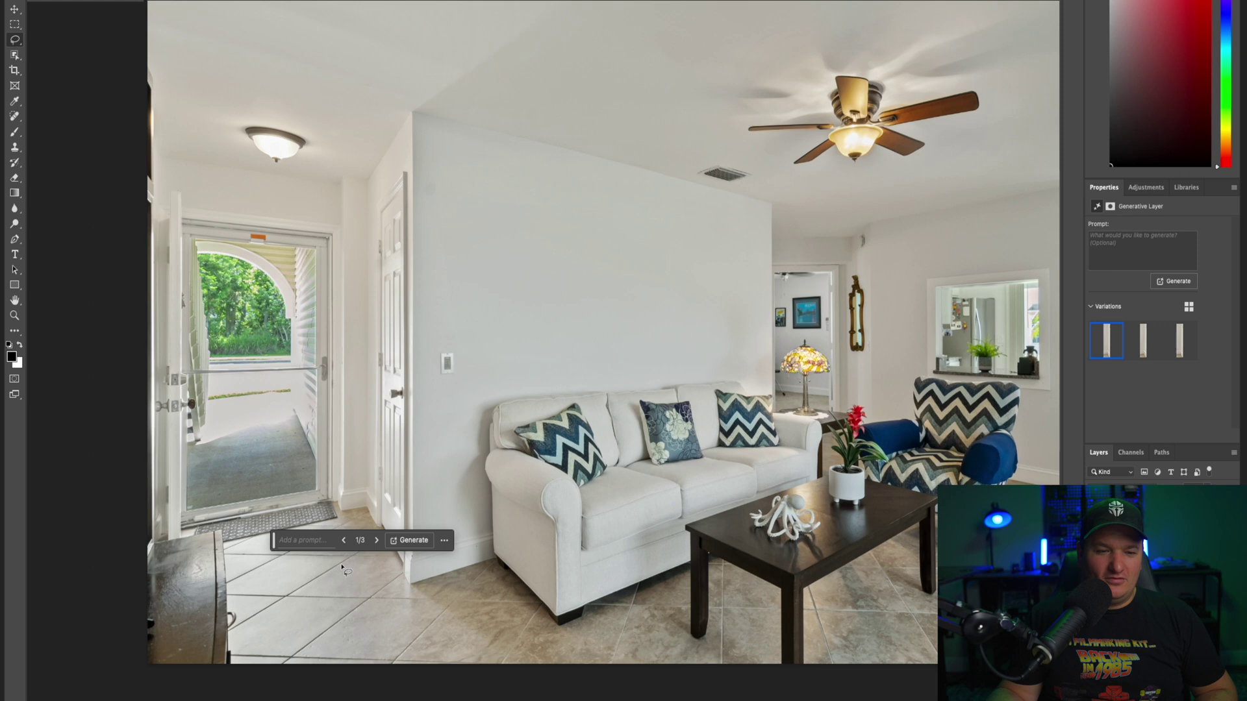
pyautogui.moveTo(277, 547); pyautogui.dragTo(456, 618)
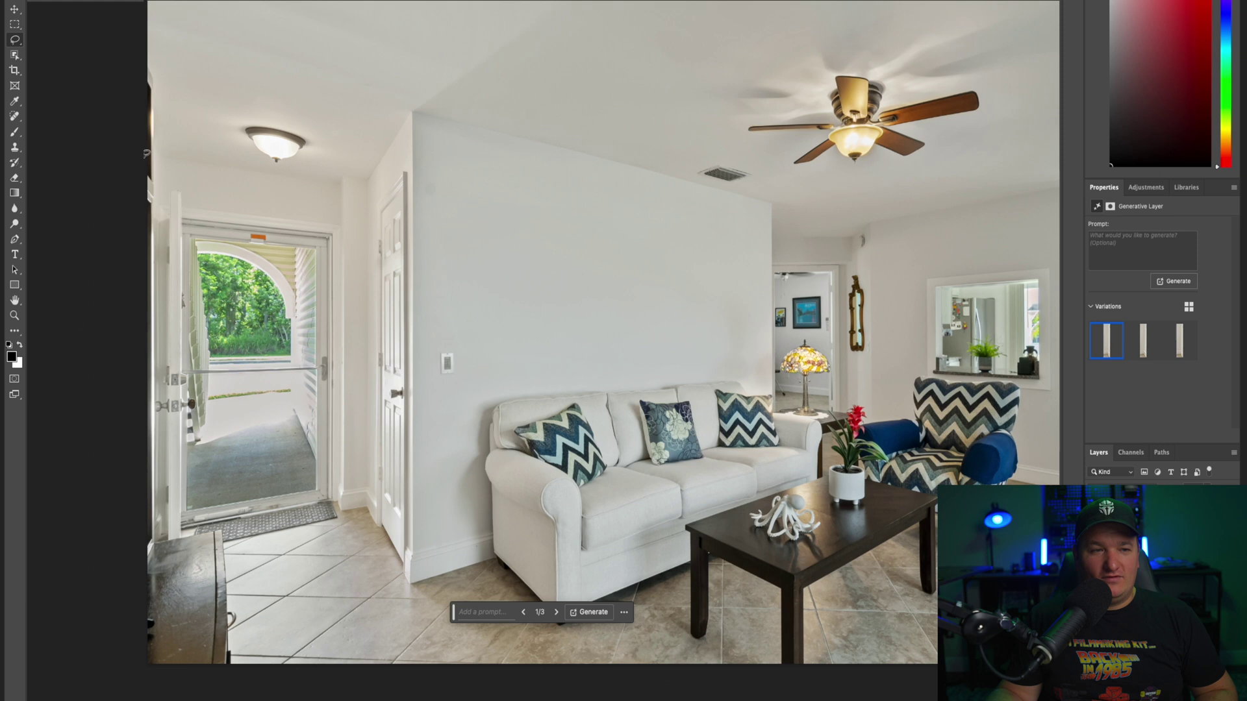
# Lasso the dark cabinet and the wall items along the photo's left edge and remove them using Generative Fill without a prompt
pyautogui.moveTo(151, 73); pyautogui.dragTo(162, 143)
pyautogui.moveTo(163, 193)
pyautogui.mouseDown()
pyautogui.moveTo(159, 521)
pyautogui.moveTo(205, 524)
pyautogui.moveTo(237, 556)
pyautogui.moveTo(251, 626)
pyautogui.moveTo(245, 680)
pyautogui.moveTo(150, 682)
pyautogui.mouseUp()
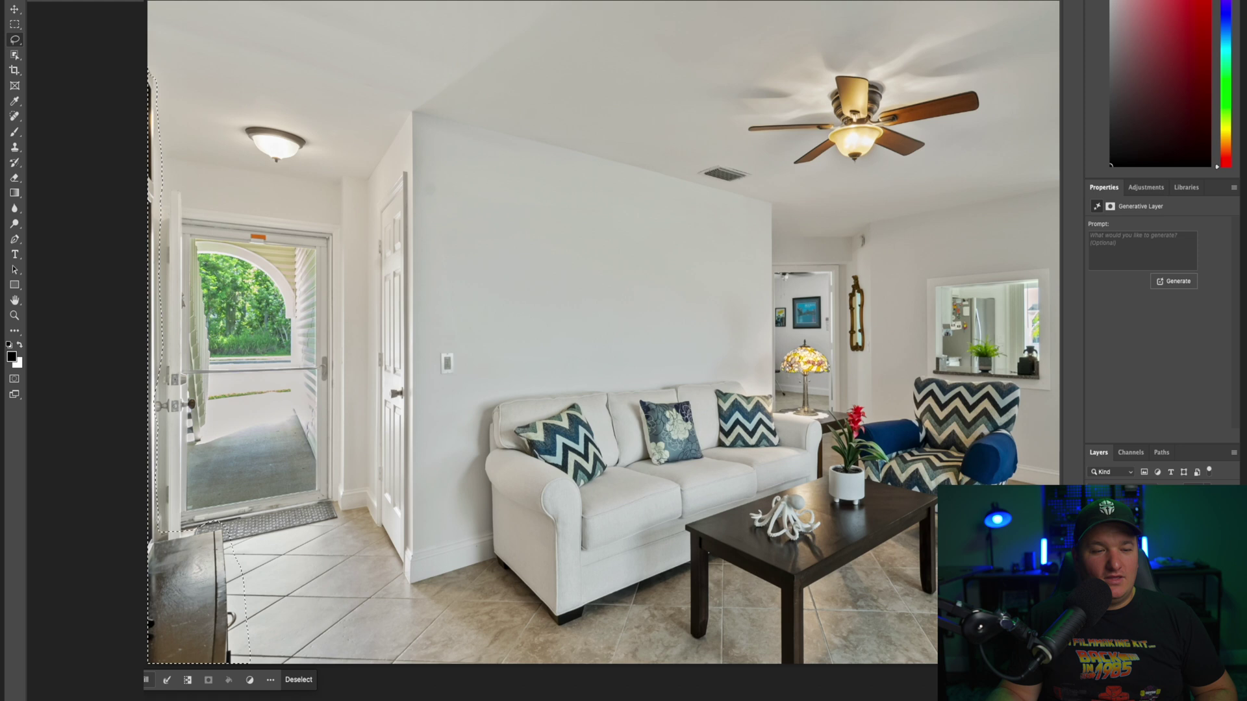
pyautogui.click(146, 680)
pyautogui.click(317, 680)
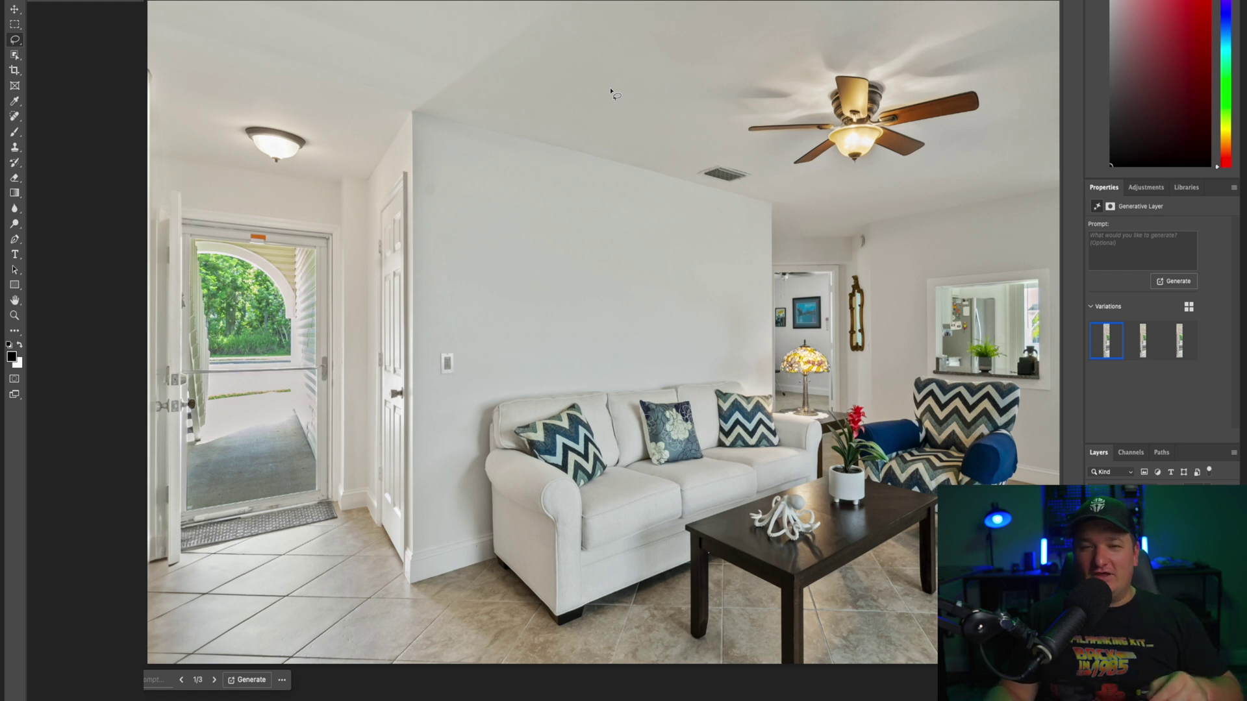
pyautogui.hotkey('shift', 'Tab')
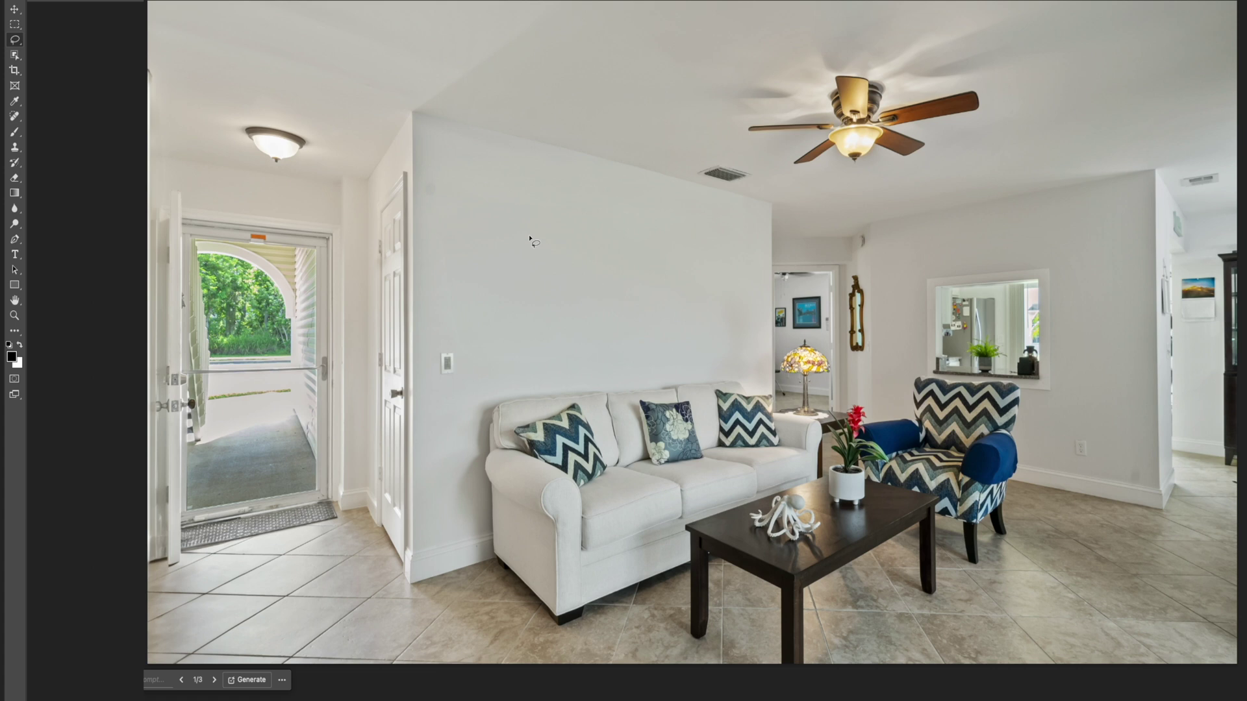
pyautogui.hotkey('shift', 'Tab')
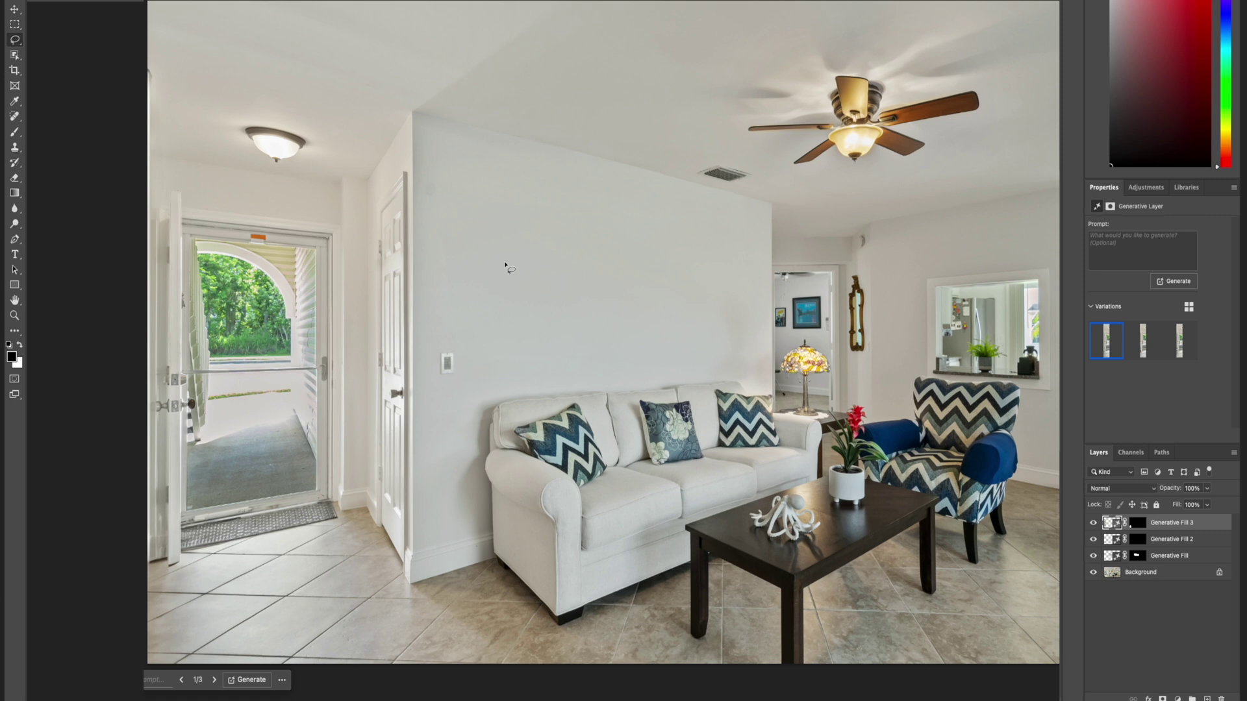
# Lasso a wide rectangular area on the blank wall above the sofa and generate a fill with the prompt "rectangle landscape frame photo"
pyautogui.moveTo(505, 265)
pyautogui.mouseDown()
pyautogui.moveTo(501, 332)
pyautogui.moveTo(663, 328)
pyautogui.moveTo(720, 309)
pyautogui.moveTo(720, 268)
pyautogui.moveTo(504, 265)
pyautogui.mouseUp()
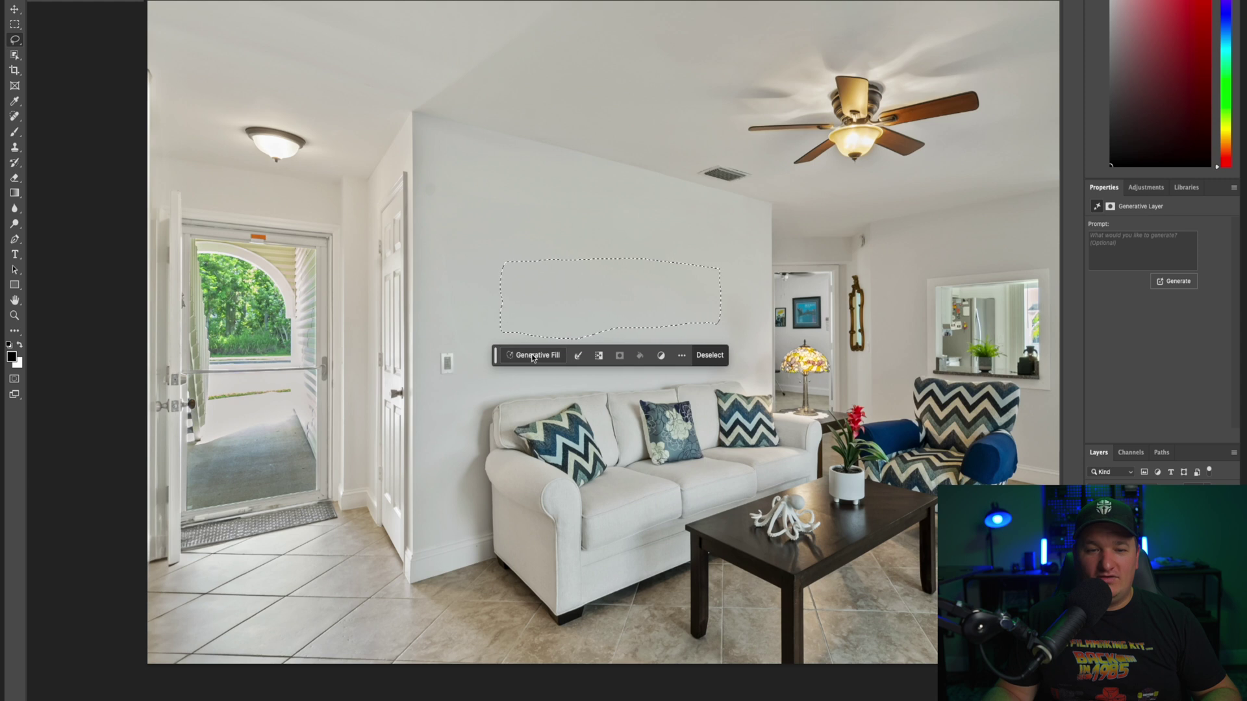
pyautogui.click(532, 355)
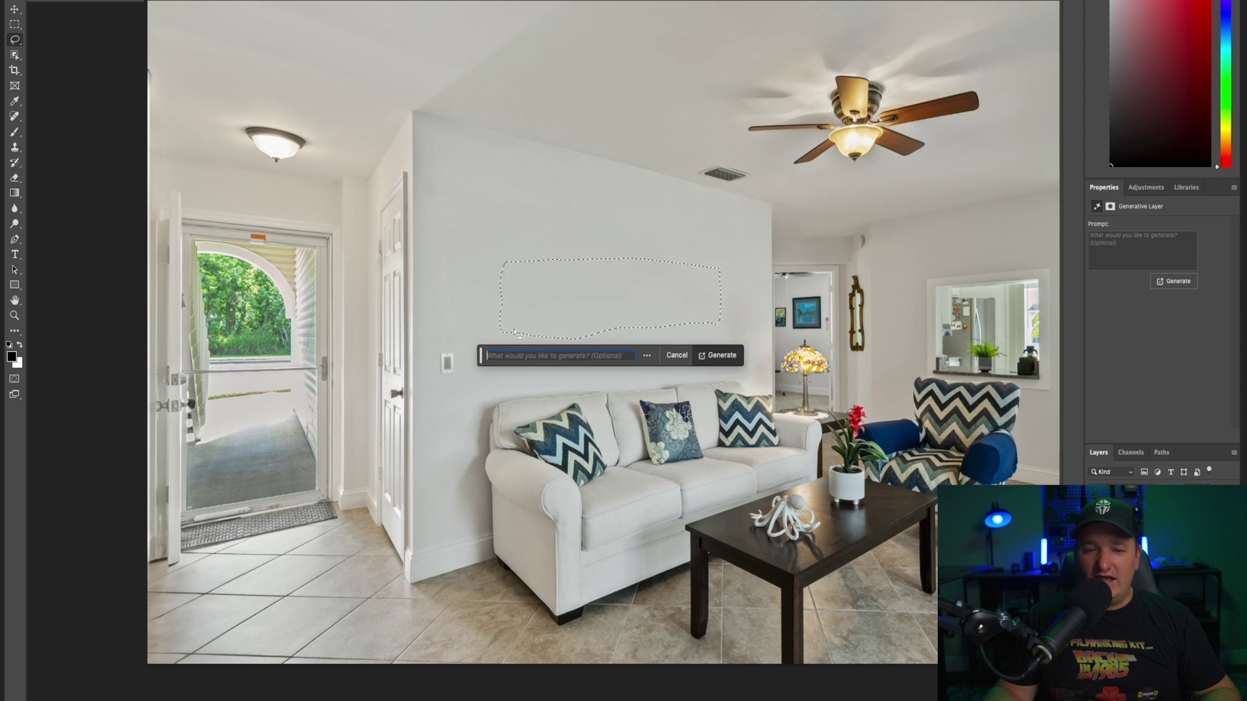
pyautogui.write('rectangle landscape frame')
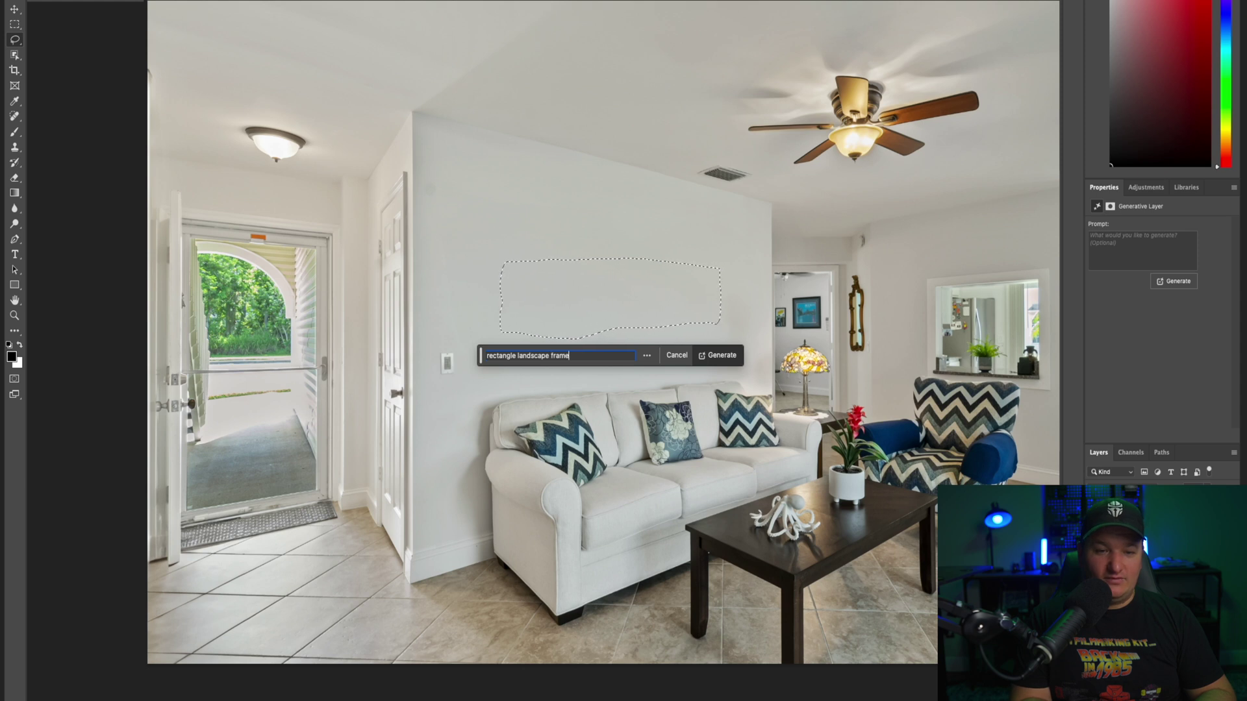
pyautogui.write(' photo')
pyautogui.click(715, 356)
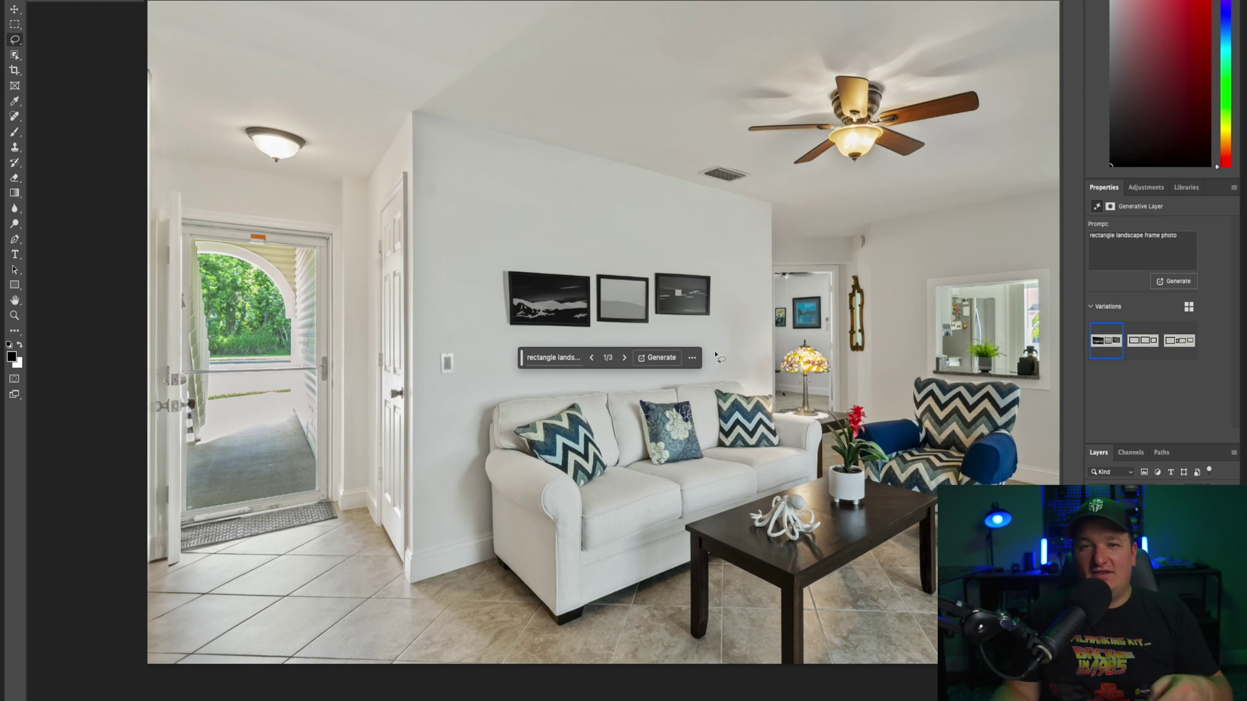
# Compare the generated wall frame variations and generate another set from the same prompt
pyautogui.click(625, 359)
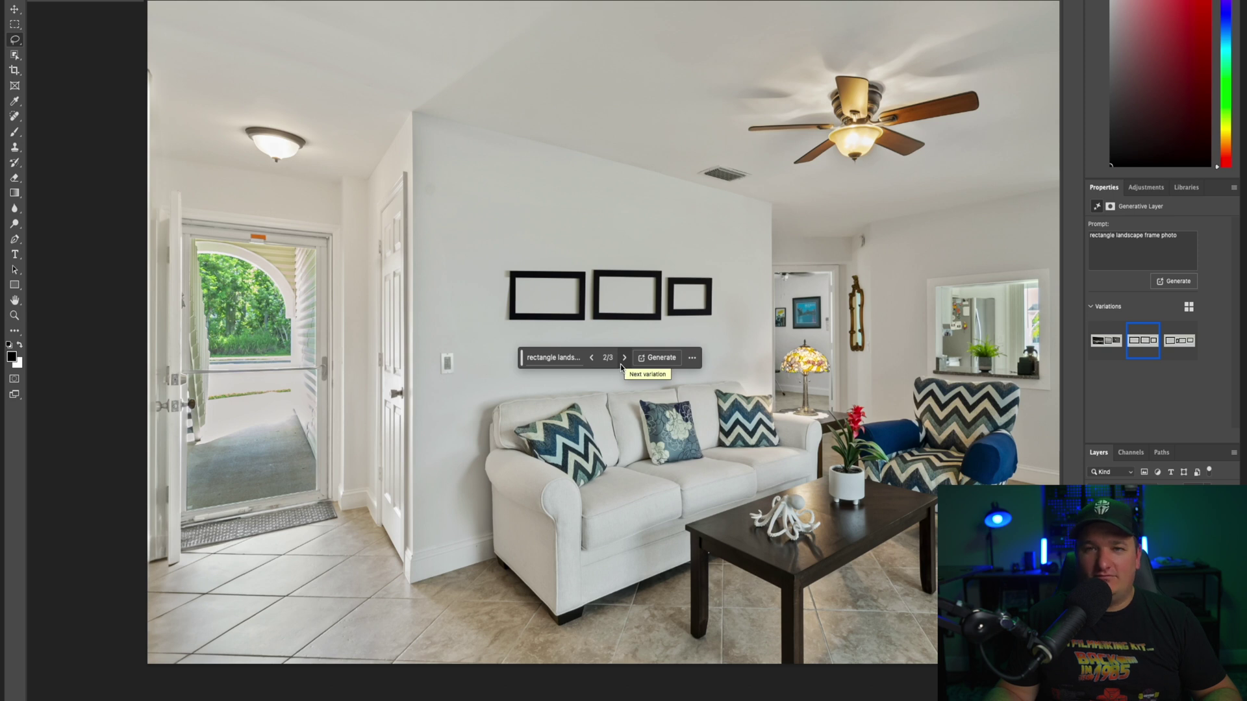
pyautogui.click(622, 361)
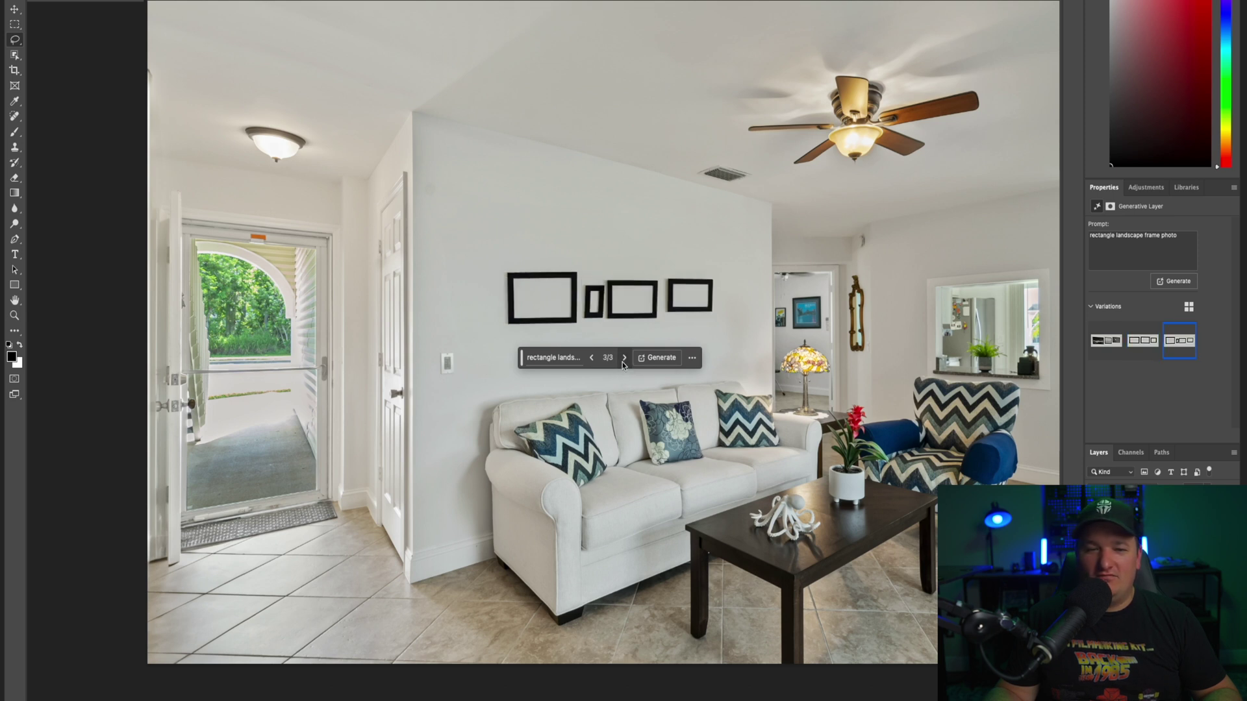
pyautogui.click(622, 361)
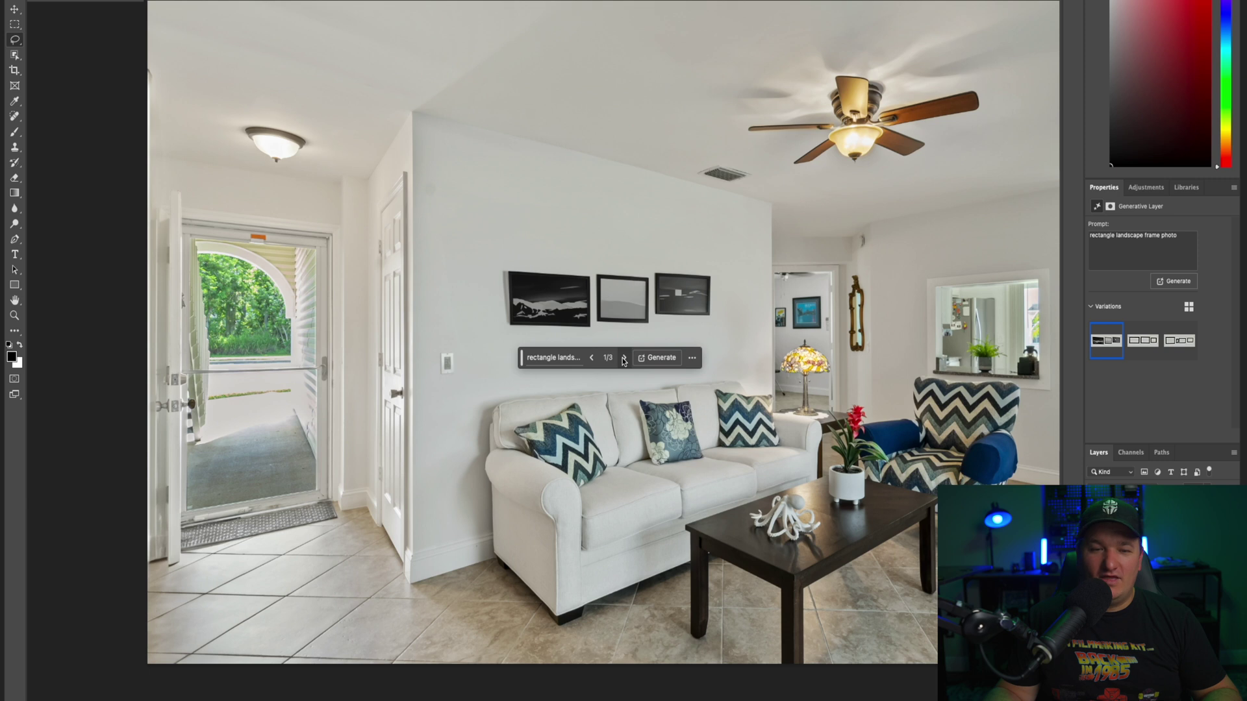
pyautogui.click(622, 361)
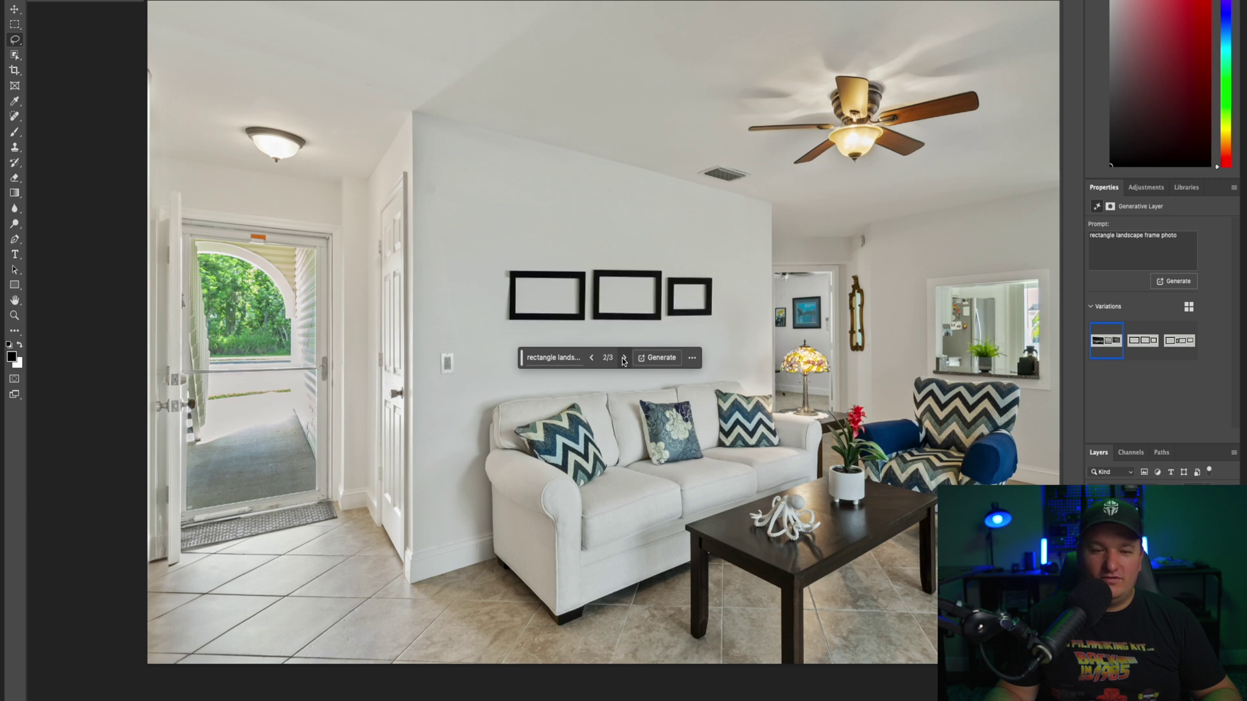
pyautogui.click(658, 356)
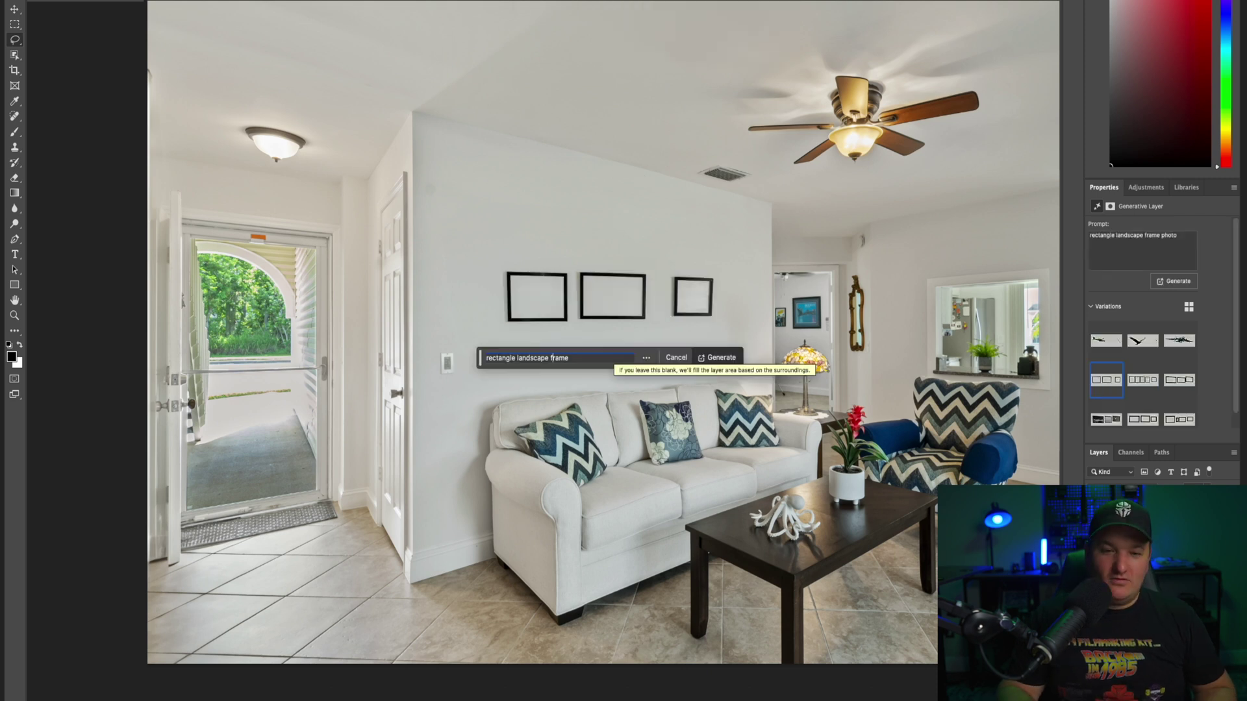
# Shorten the wall art prompt to "landscape frame", generate a new set above the sofa, and compare the variations
pyautogui.press('BackSpace')
pyautogui.press('BackSpace')
pyautogui.press('BackSpace')
pyautogui.press('BackSpace')
pyautogui.press('BackSpace')
pyautogui.press('BackSpace')
pyautogui.press('BackSpace')
pyautogui.press('BackSpace')
pyautogui.press('BackSpace')
pyautogui.press('BackSpace')
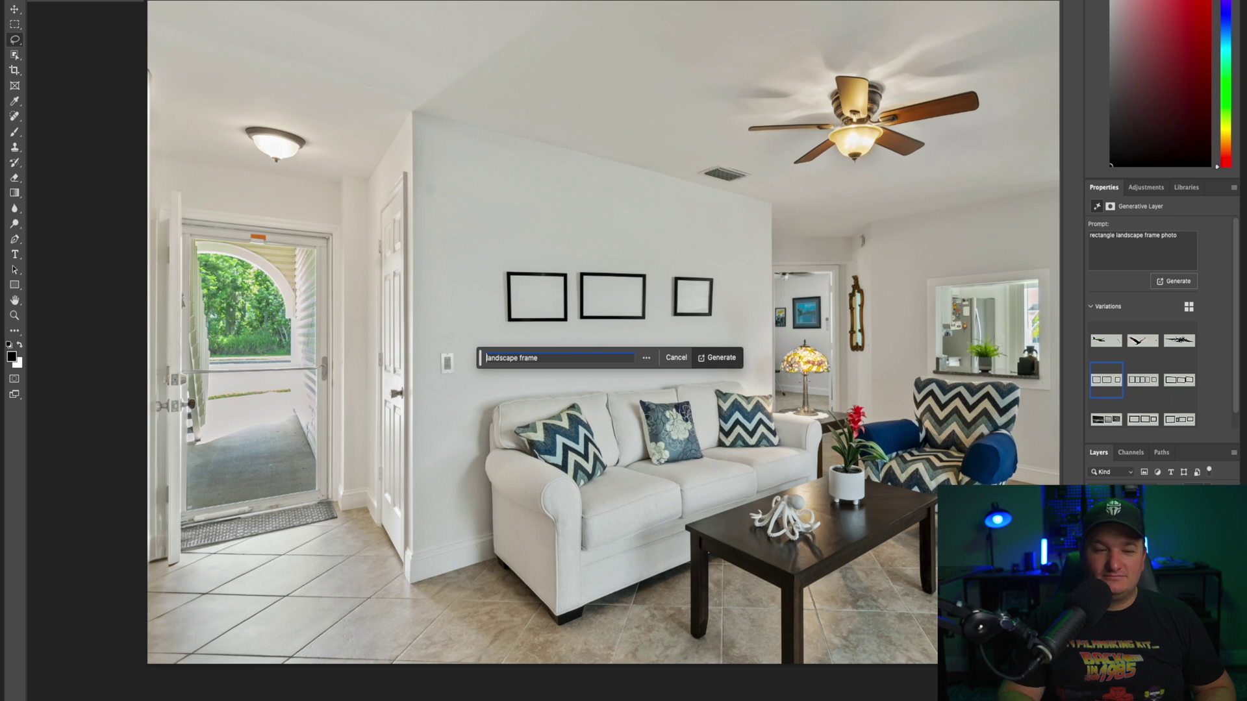
pyautogui.click(712, 361)
pyautogui.click(625, 365)
pyautogui.click(624, 364)
pyautogui.click(623, 364)
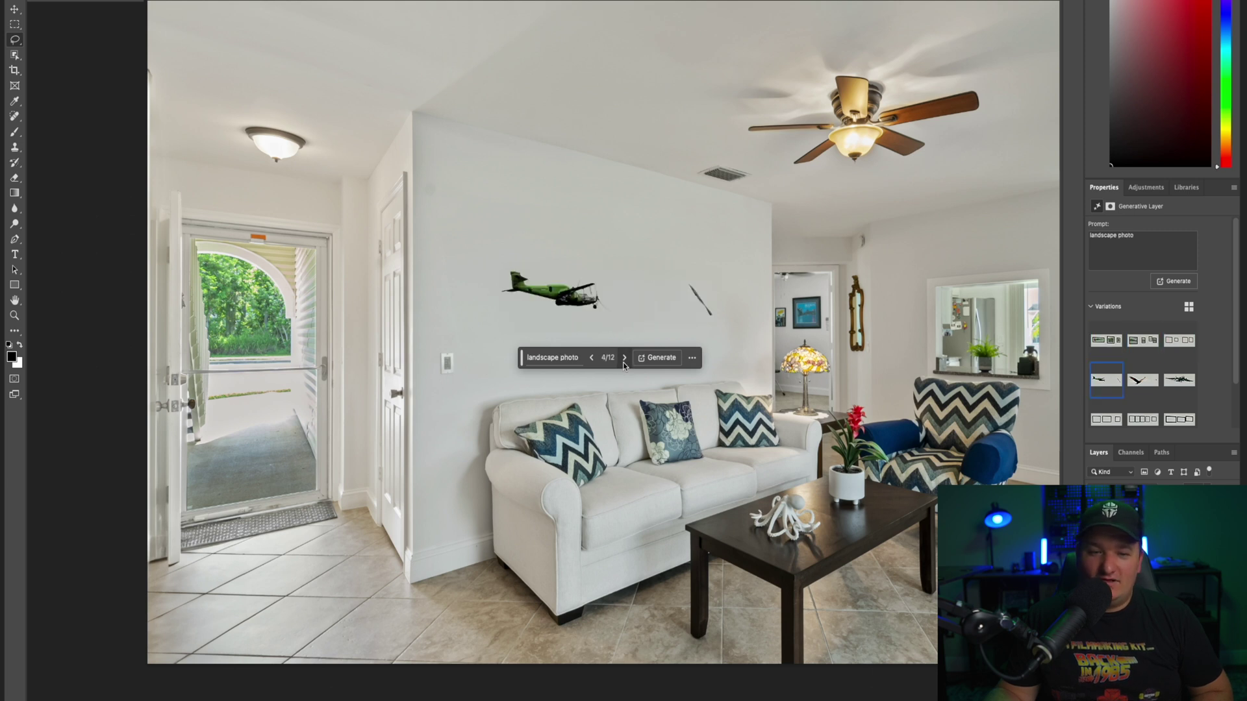
# Generate another set with the prompt "landscape", compare the variations, and choose the fourth one with three framed greenery pictures
pyautogui.click(624, 363)
pyautogui.click(657, 357)
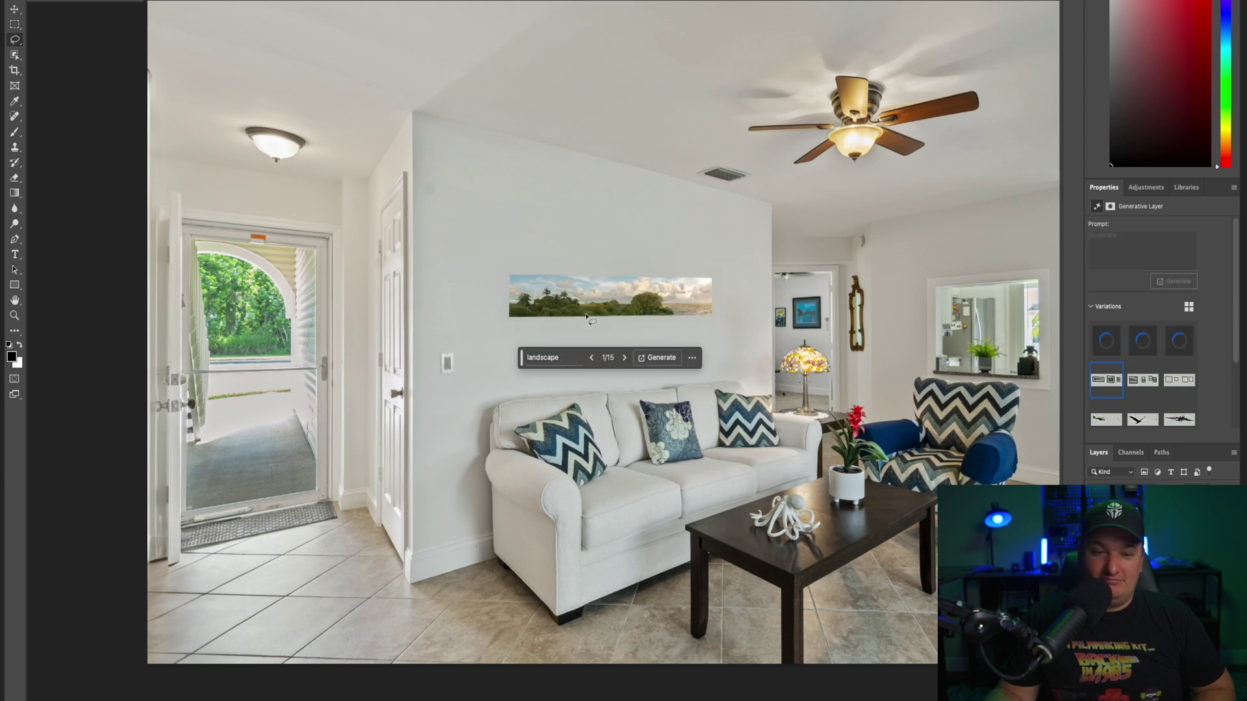
pyautogui.click(622, 357)
pyautogui.click(622, 357)
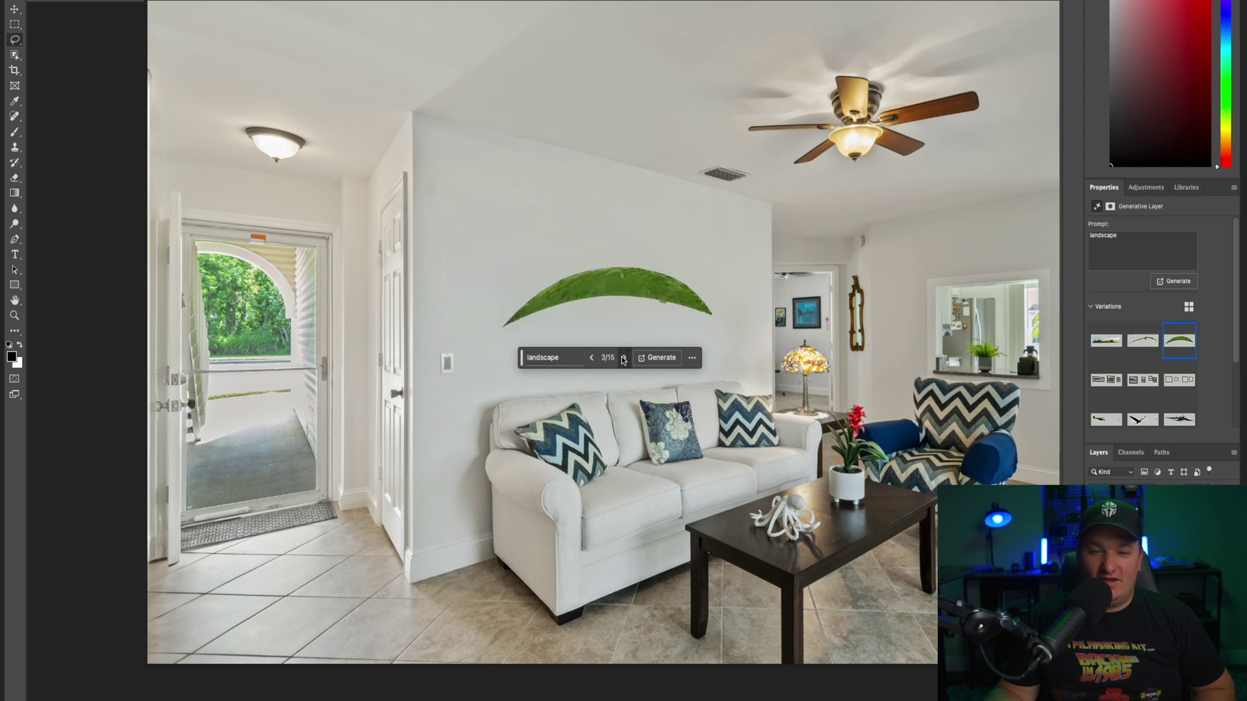
pyautogui.click(622, 357)
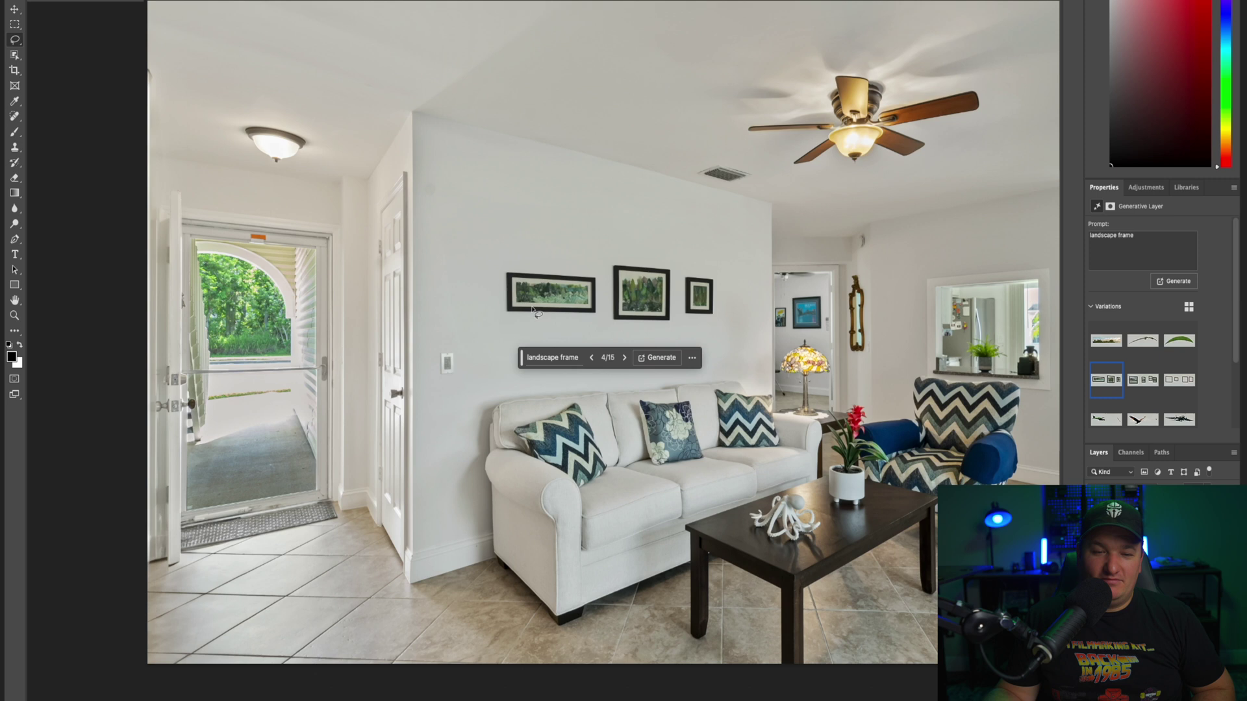
pyautogui.moveTo(517, 361); pyautogui.dragTo(352, 604)
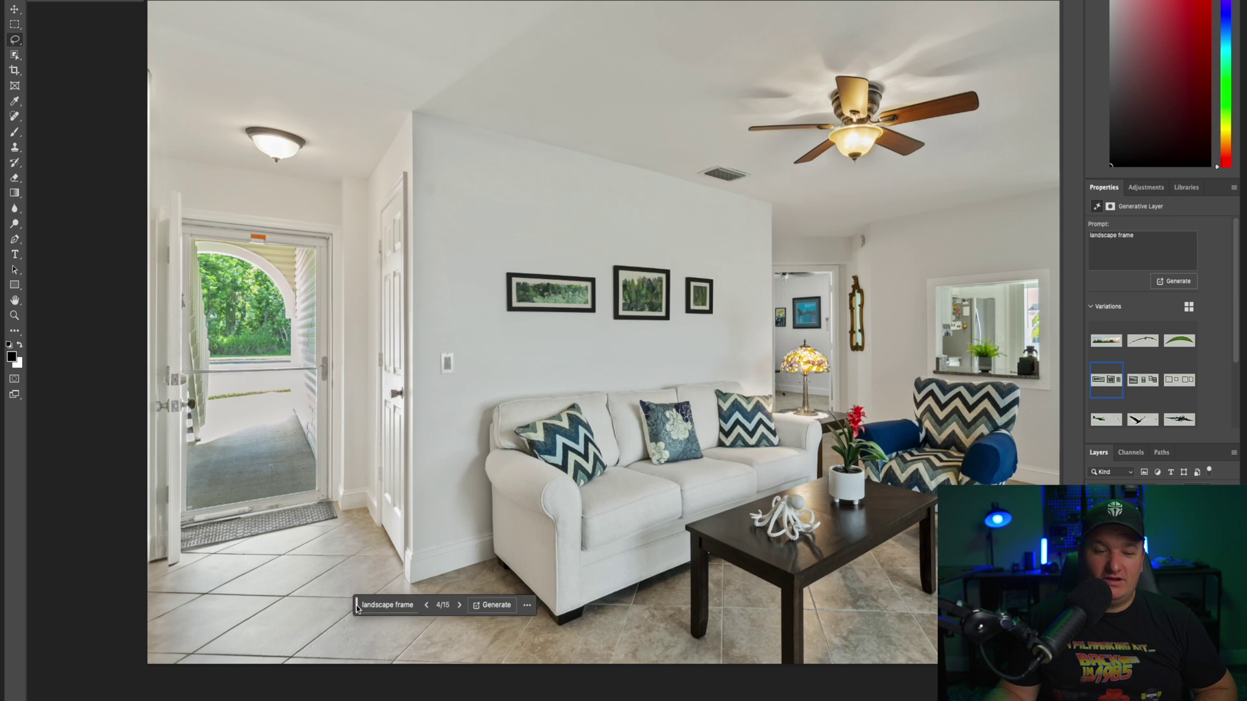
# Lasso the small area between the sofa and the table lamp and clean it up using Generative Fill without a prompt
pyautogui.click(781, 370)
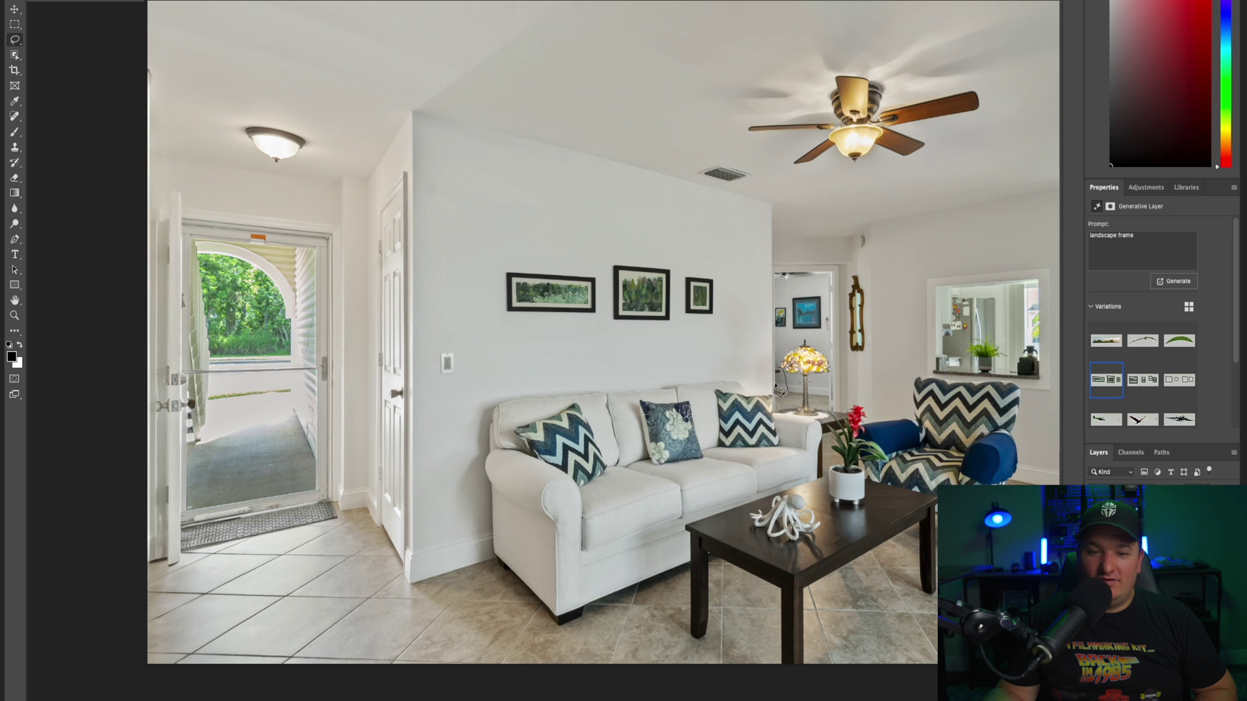
pyautogui.moveTo(777, 369); pyautogui.dragTo(783, 394)
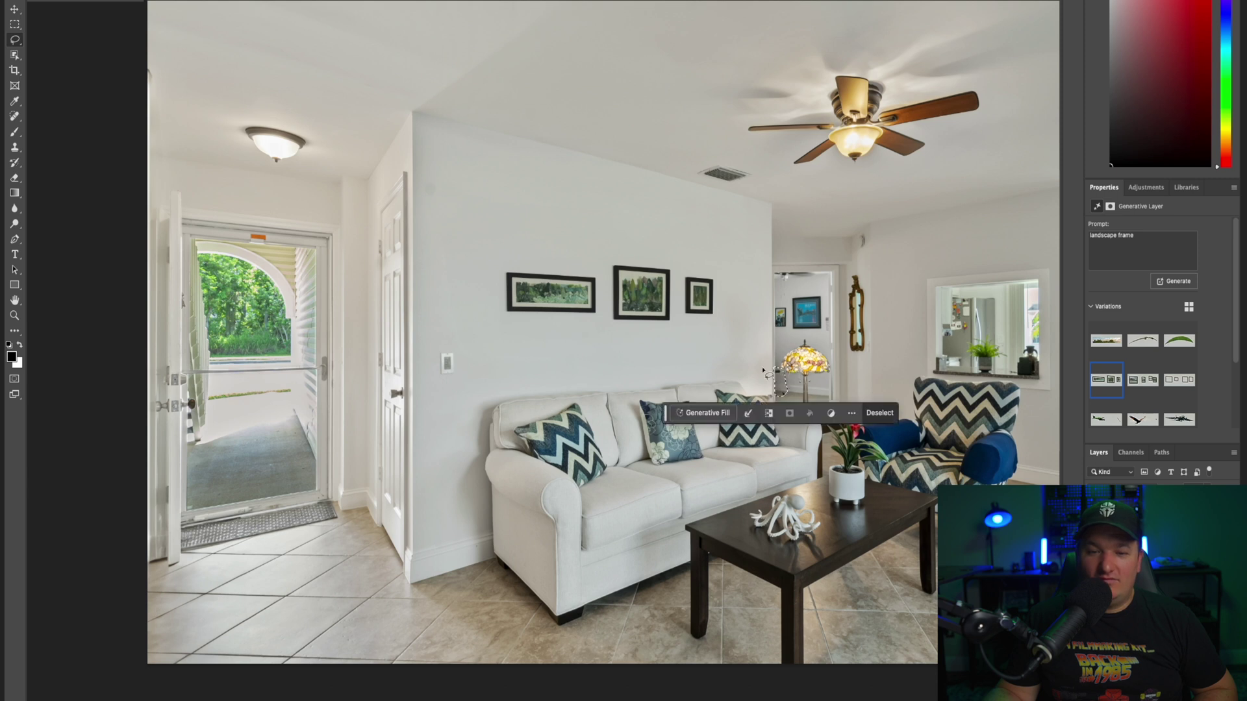
pyautogui.click(883, 413)
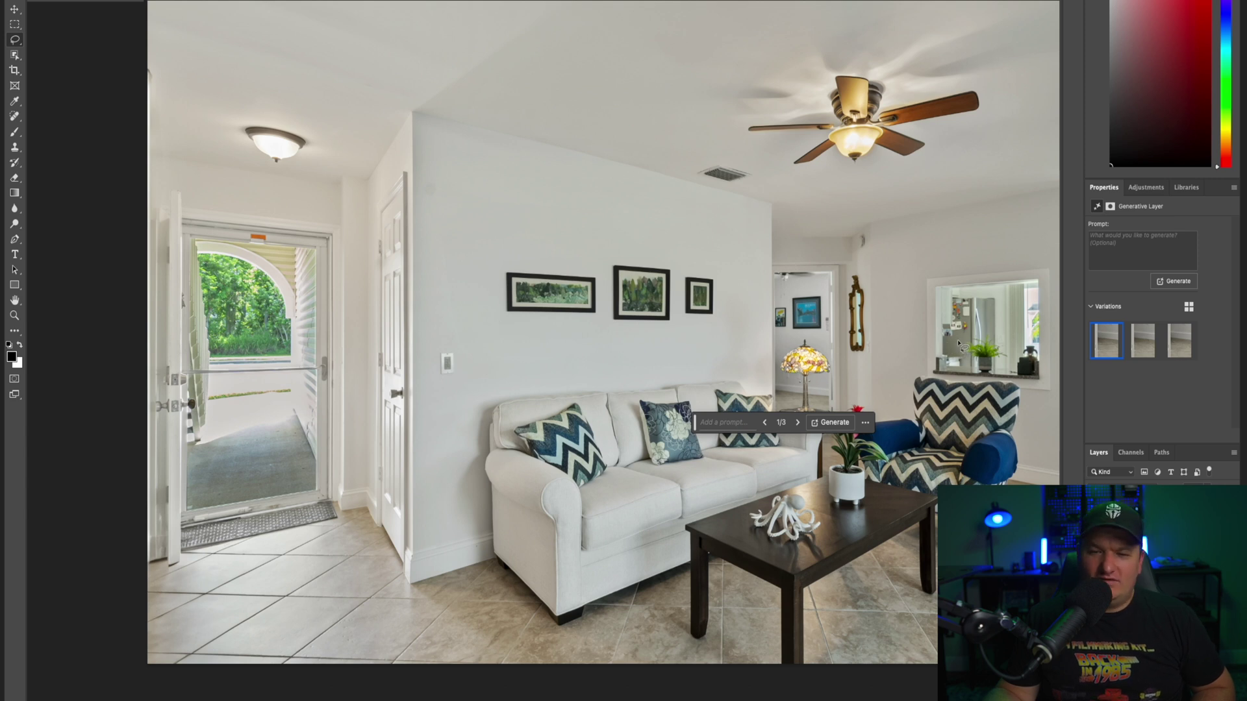
pyautogui.hotkey('ctrl', 'd')
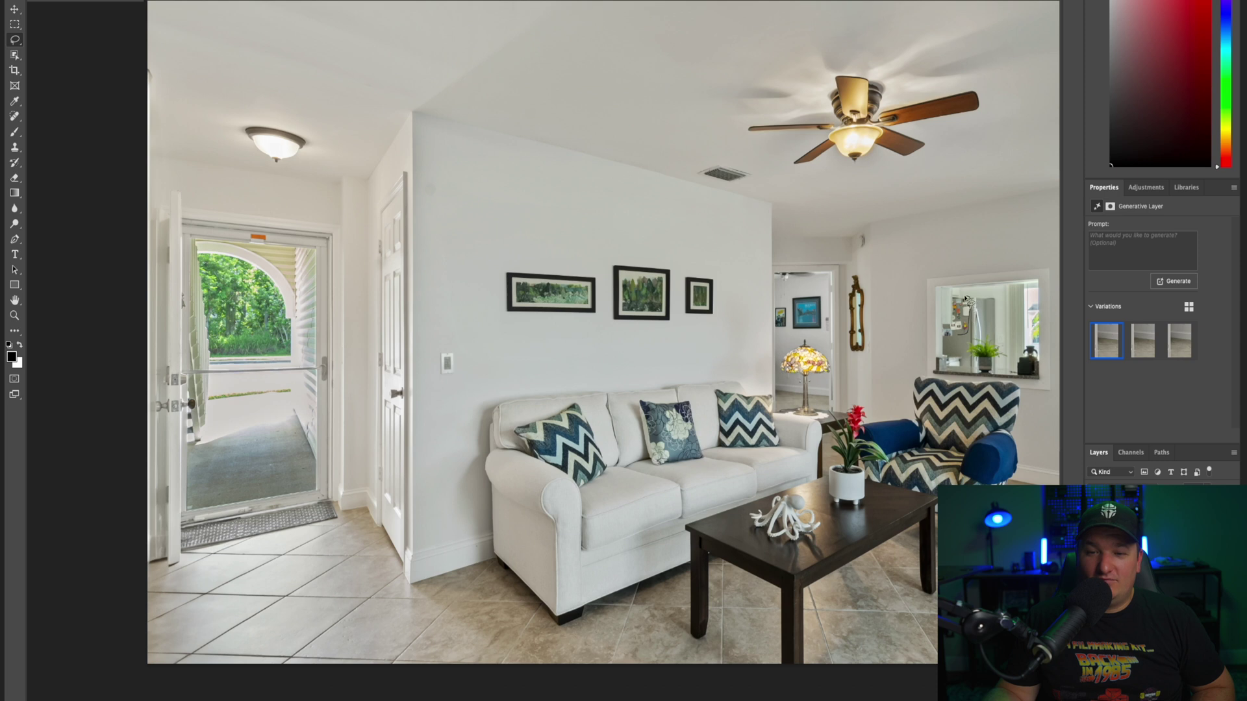
# Remove the clutter on the refrigerator seen through the wall opening with a lasso selection and promptless Generative Fill, choosing the third variation
pyautogui.moveTo(953, 307)
pyautogui.mouseDown()
pyautogui.moveTo(955, 345)
pyautogui.moveTo(959, 335)
pyautogui.mouseUp()
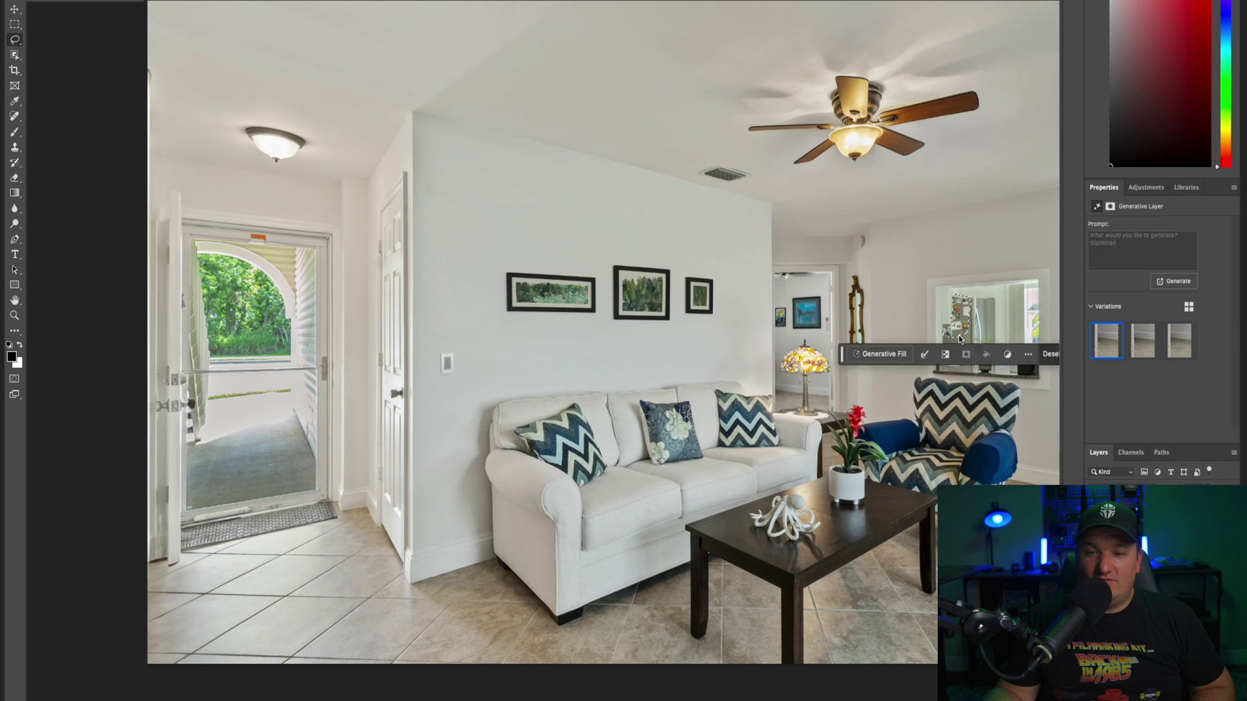
pyautogui.click(887, 359)
pyautogui.click(1055, 355)
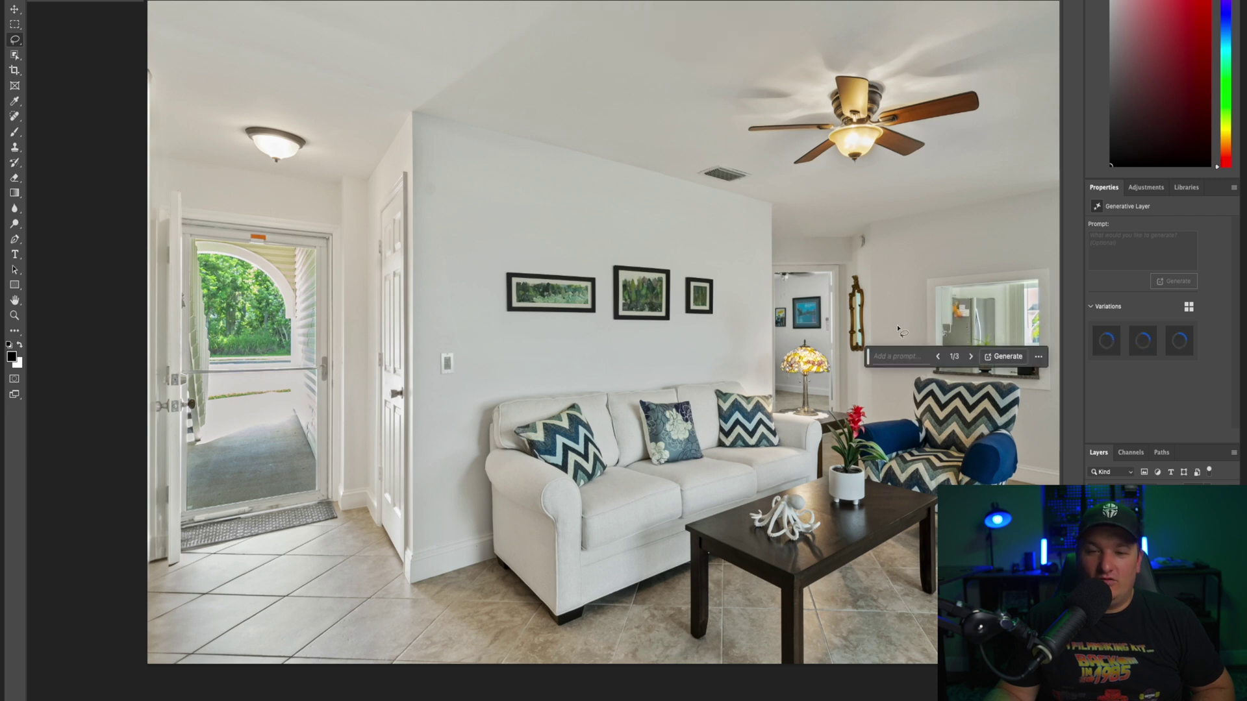
pyautogui.click(972, 358)
pyautogui.click(971, 358)
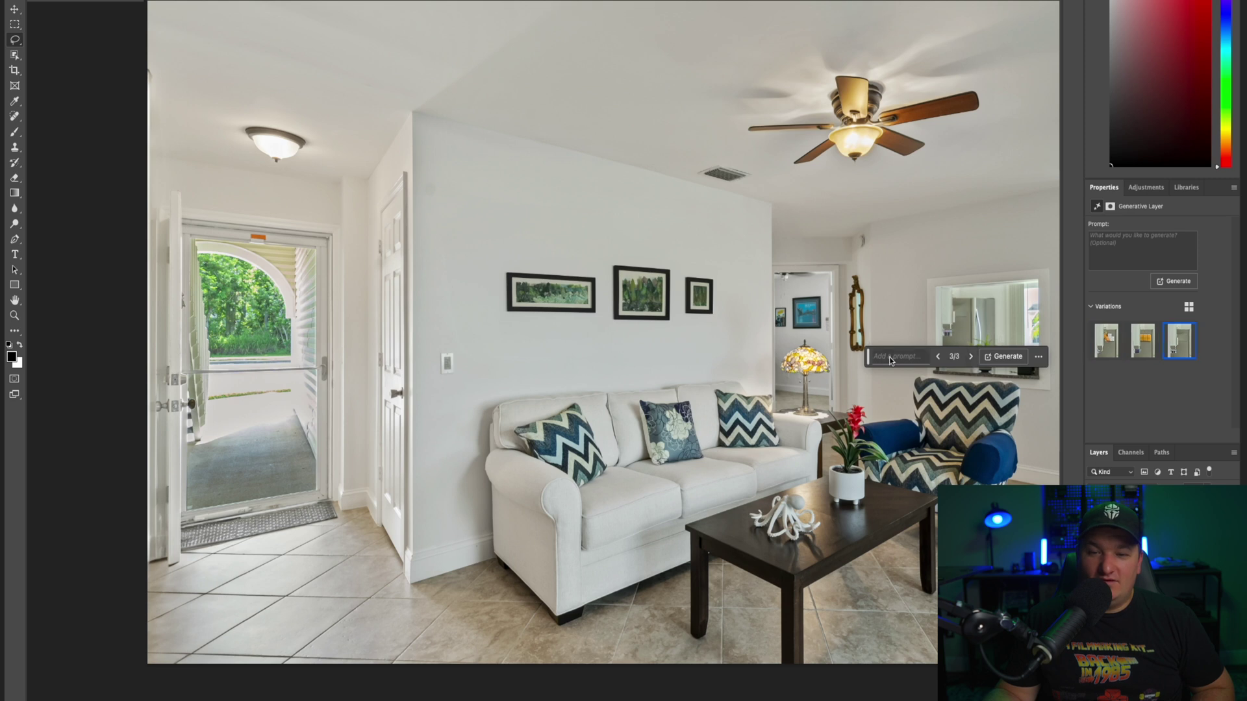
pyautogui.moveTo(868, 362); pyautogui.dragTo(862, 532)
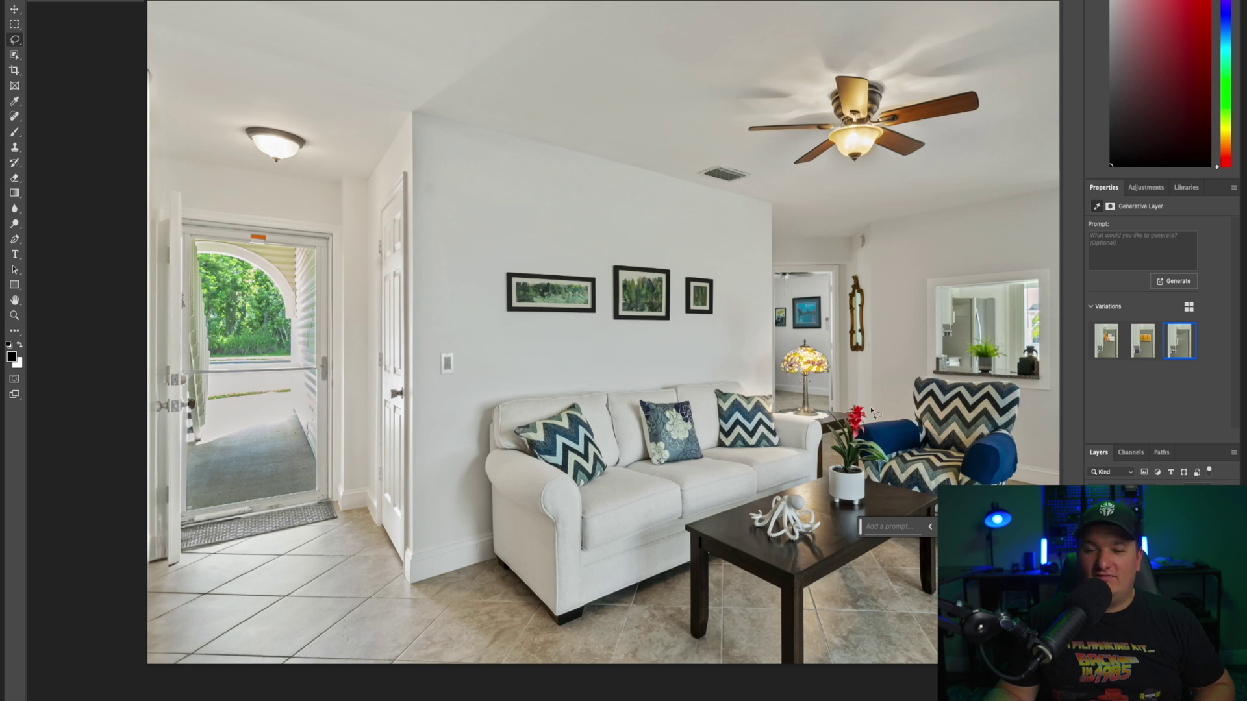
pyautogui.moveTo(861, 527); pyautogui.dragTo(843, 635)
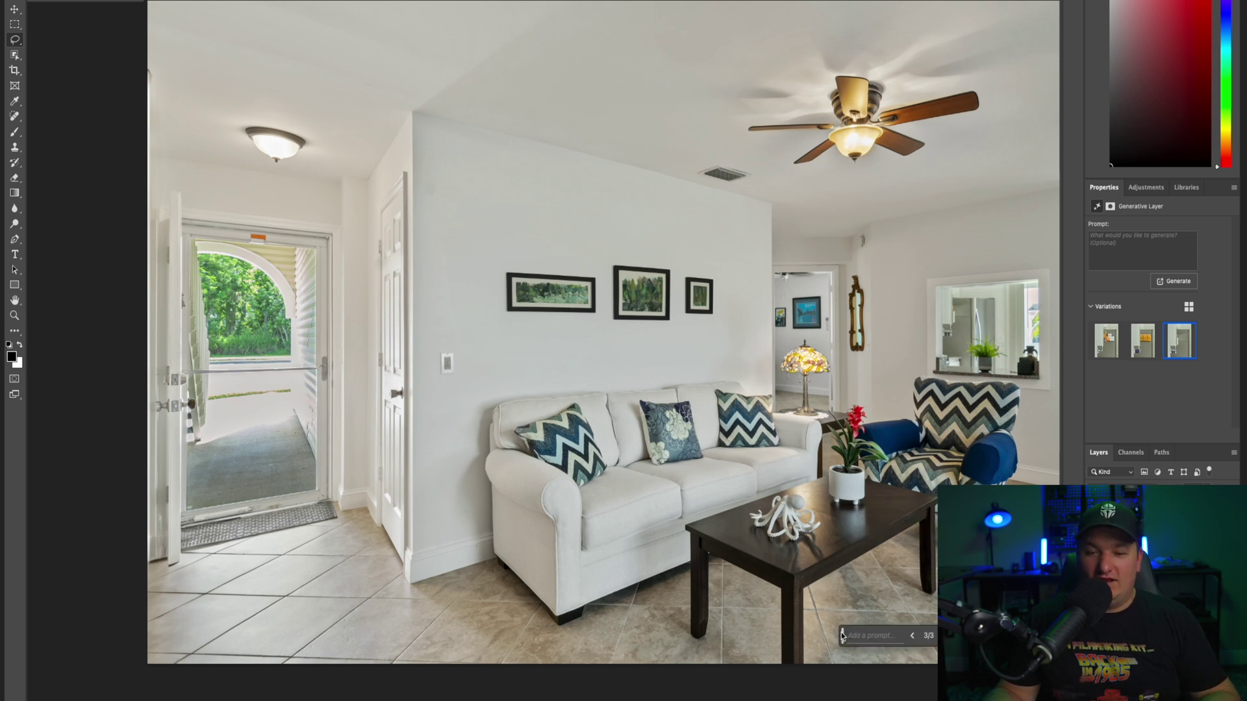
# Hide the side panels, remove the picture and calendar on the far-right wall with lasso and promptless Generative Fill, and compare the variations
pyautogui.hotkey('shift', 'Tab')
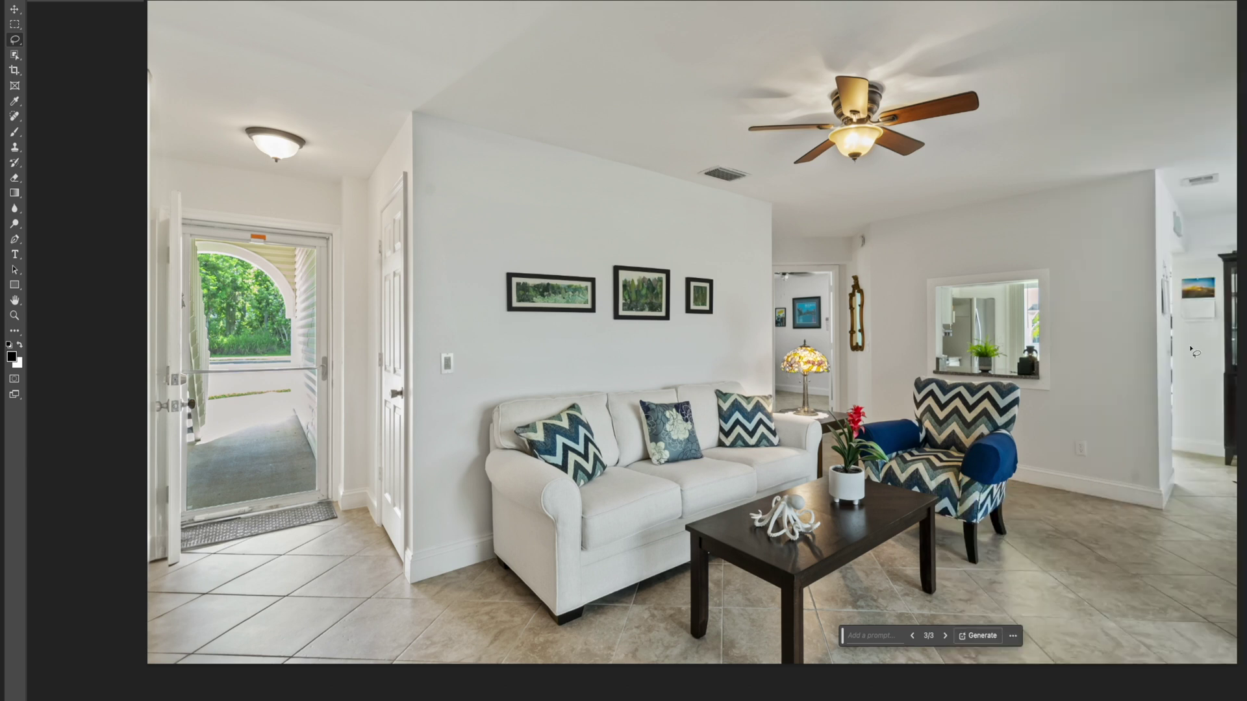
pyautogui.moveTo(1193, 337)
pyautogui.mouseDown()
pyautogui.moveTo(1221, 328)
pyautogui.moveTo(1224, 302)
pyautogui.moveTo(1217, 264)
pyautogui.moveTo(1201, 260)
pyautogui.moveTo(1176, 267)
pyautogui.moveTo(1199, 339)
pyautogui.mouseUp()
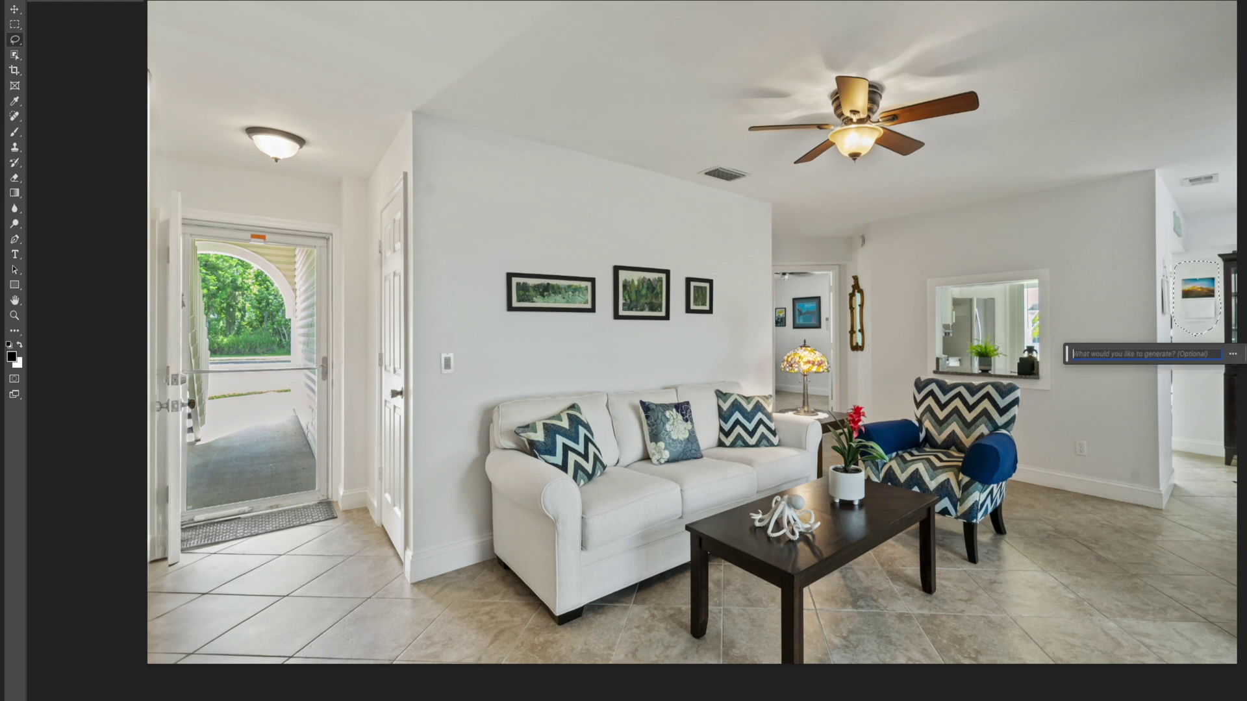
pyautogui.press('Return')
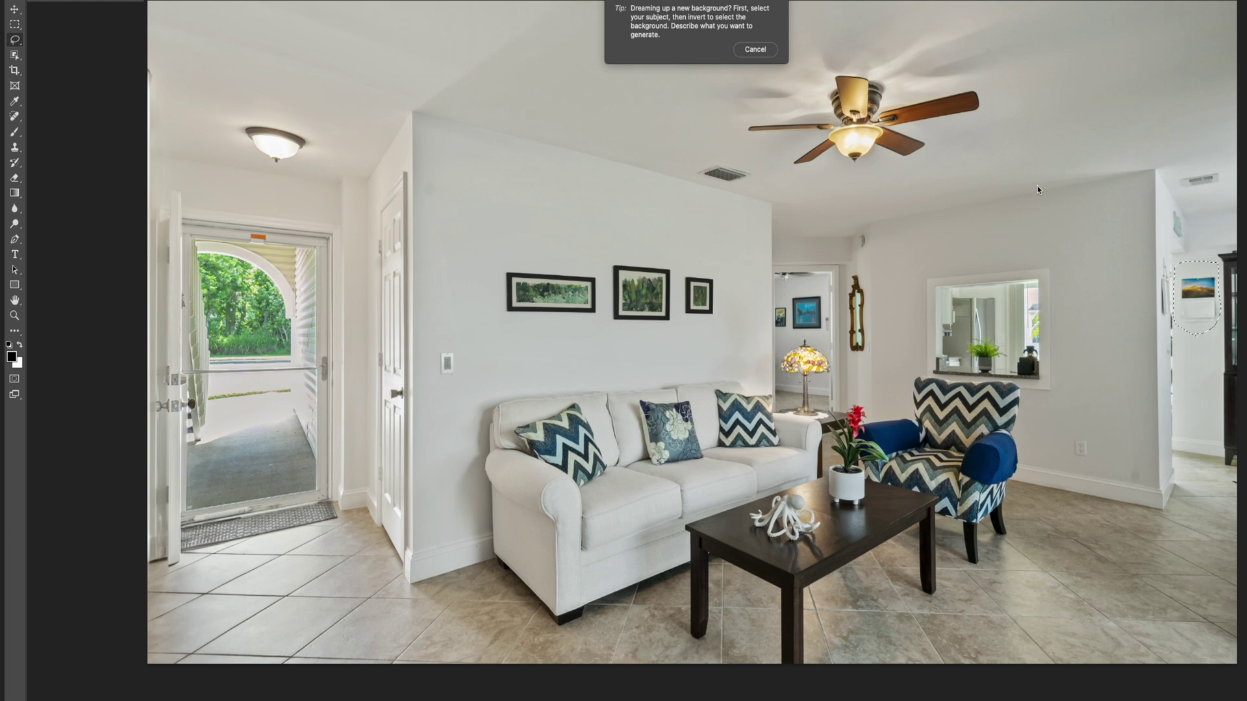
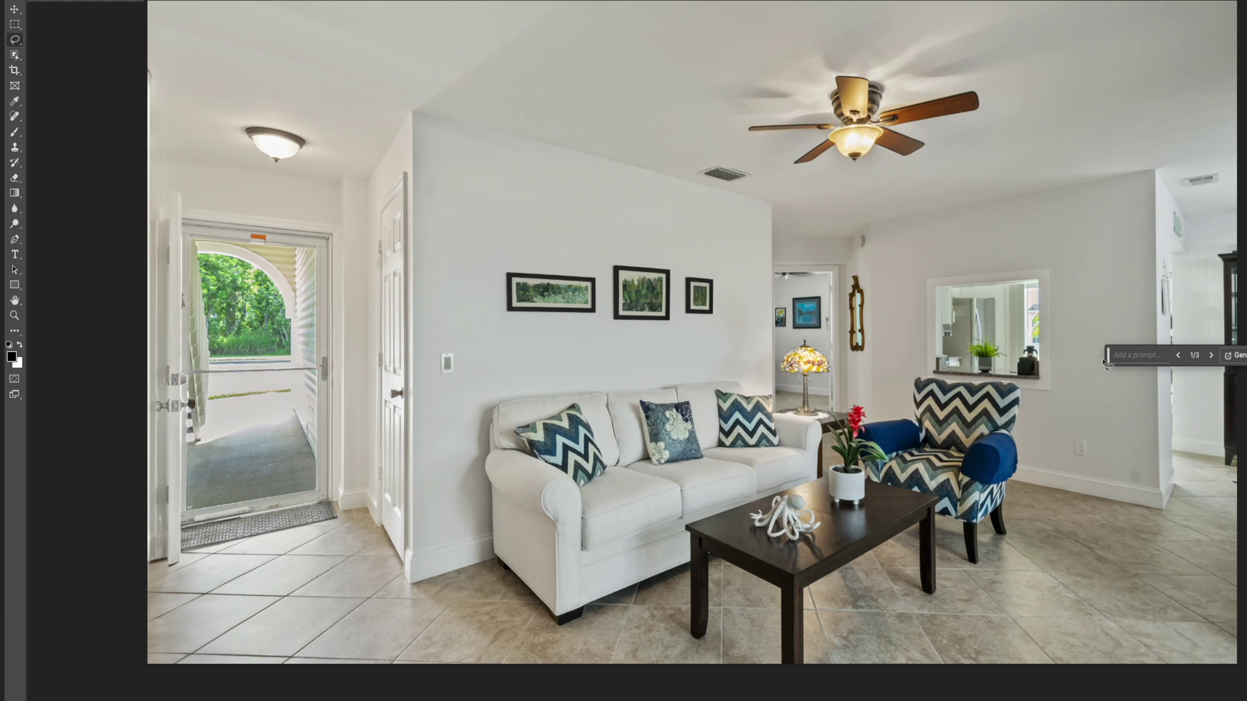
pyautogui.moveTo(1108, 355); pyautogui.dragTo(1038, 527)
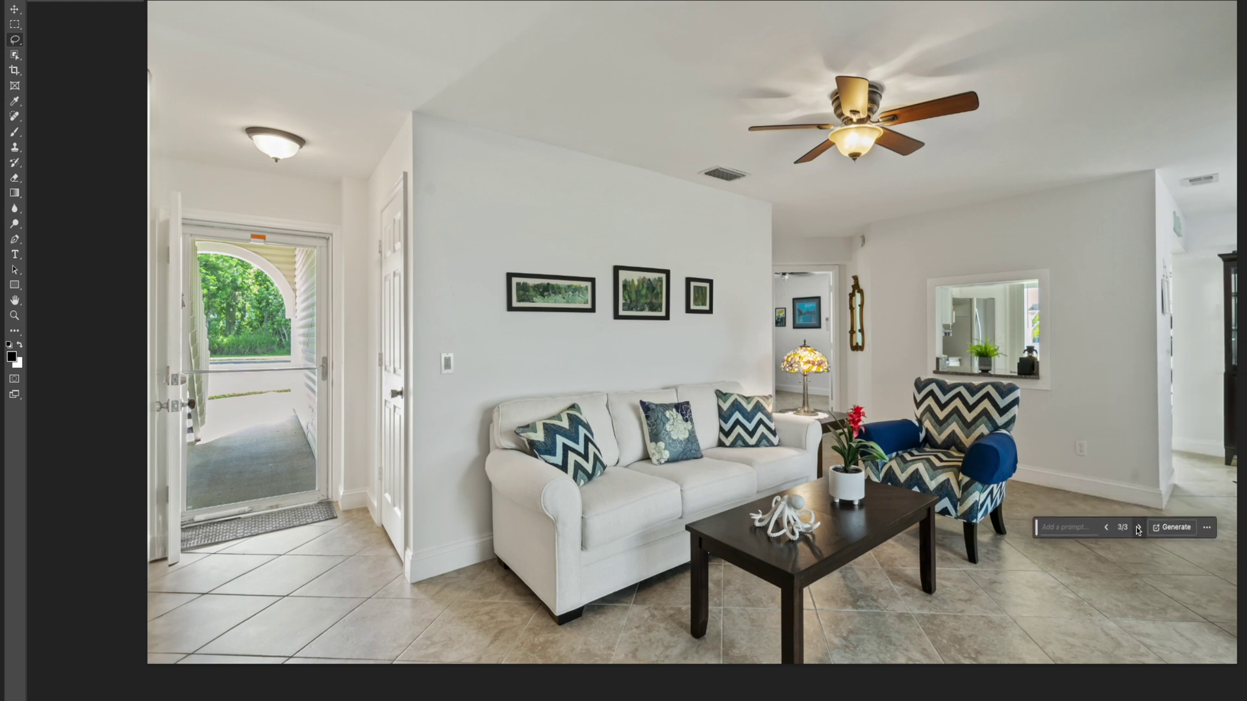
pyautogui.click(1107, 528)
pyautogui.click(1112, 532)
# Lasso the dark cabinet along the photo's right edge and remove it using Generative Fill without a prompt, choosing the third variation
pyautogui.moveTo(1237, 232)
pyautogui.mouseDown()
pyautogui.moveTo(1212, 242)
pyautogui.moveTo(1197, 417)
pyautogui.moveTo(1209, 462)
pyautogui.moveTo(1238, 376)
pyautogui.moveTo(1238, 195)
pyautogui.mouseUp()
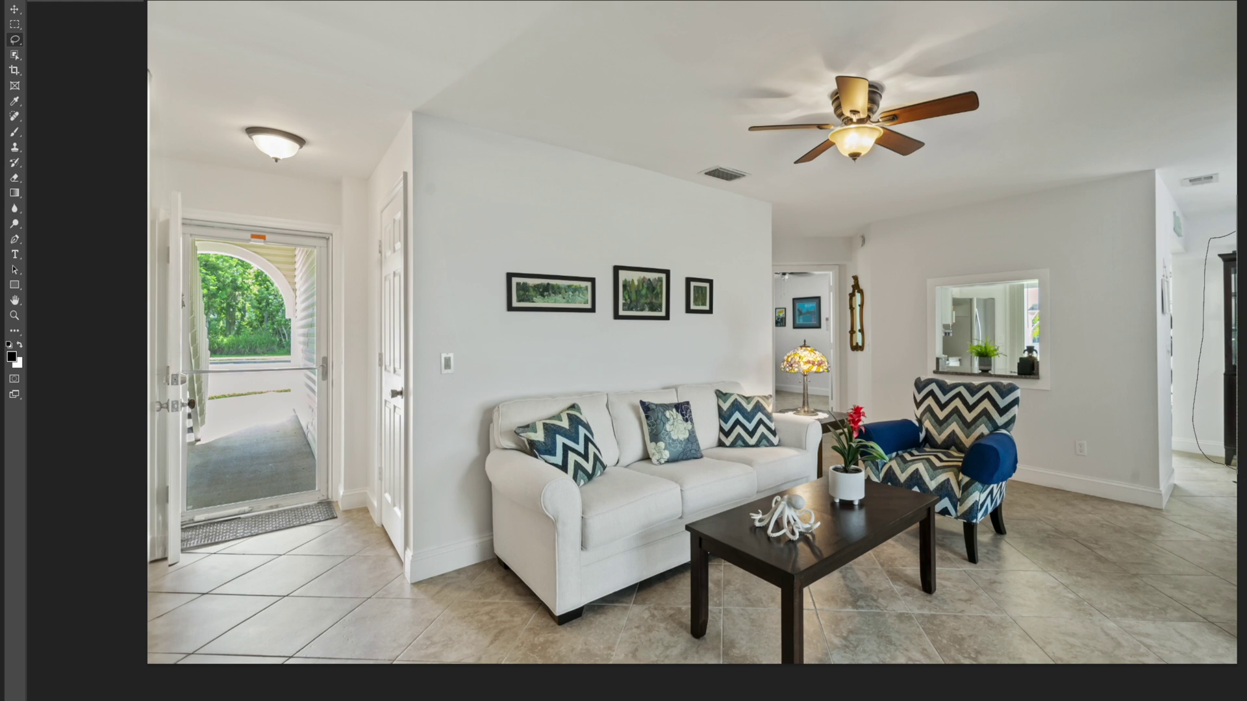
pyautogui.click(1138, 487)
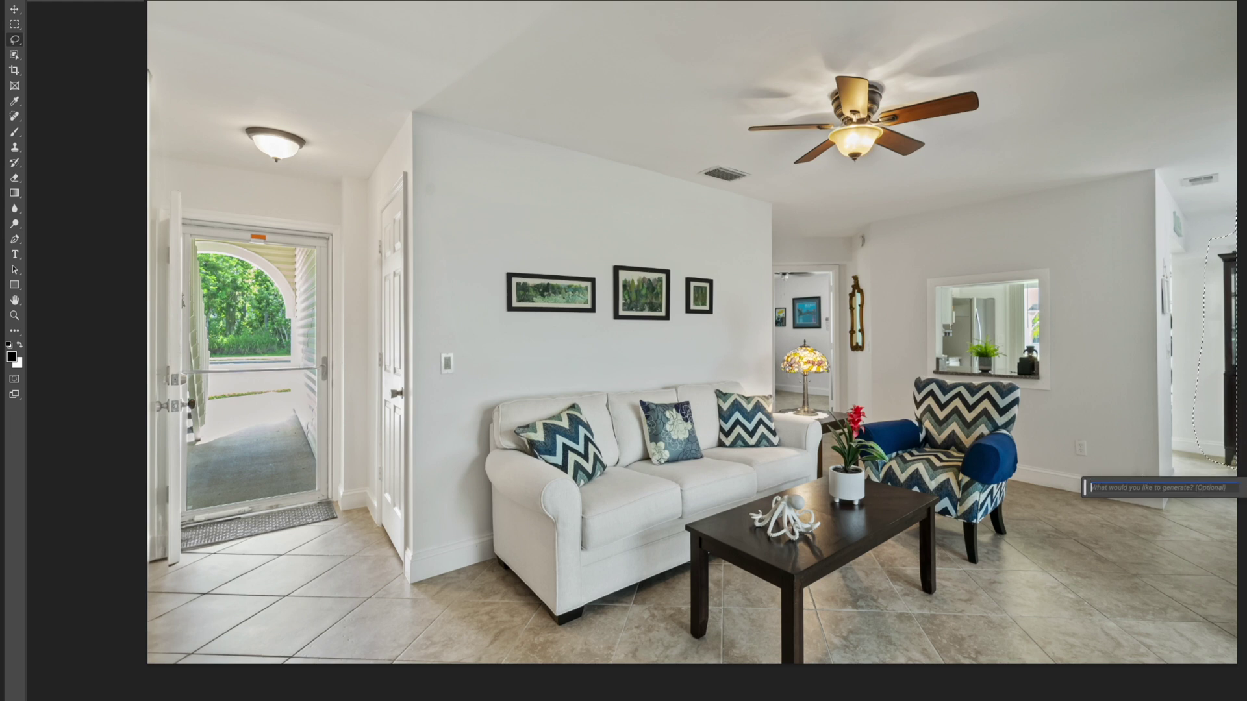
pyautogui.click(1218, 488)
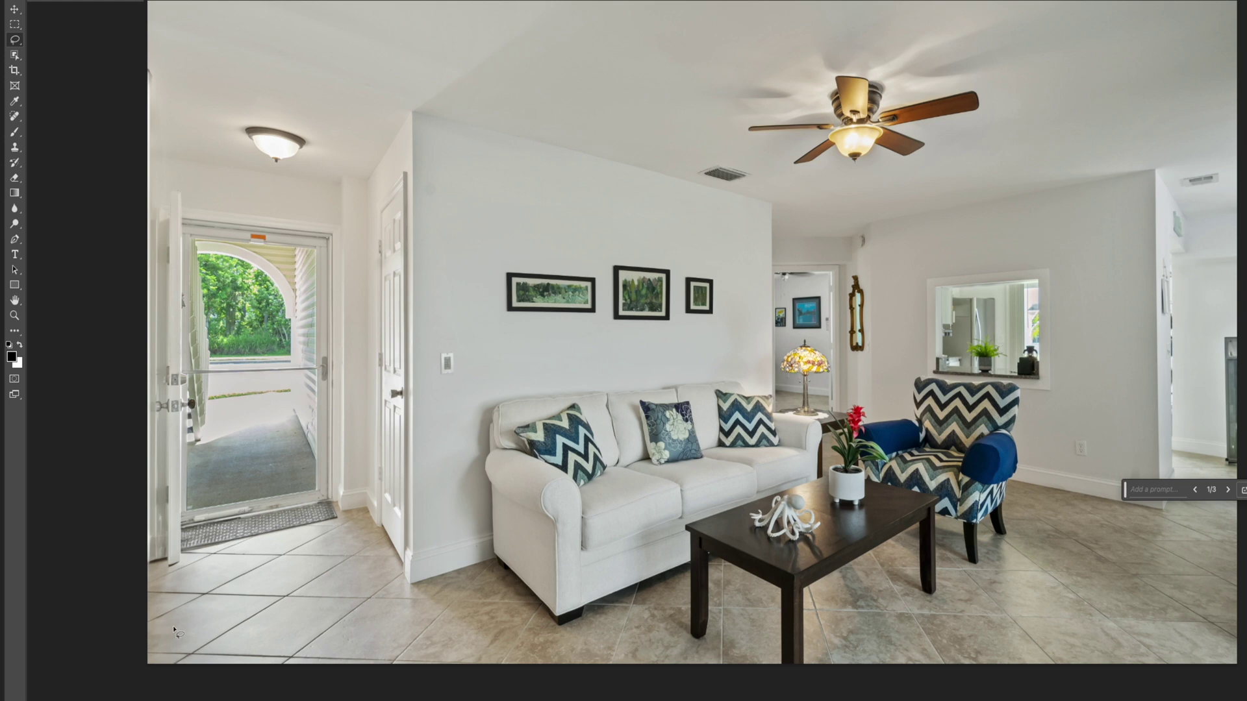
pyautogui.click(1228, 490)
pyautogui.click(1229, 490)
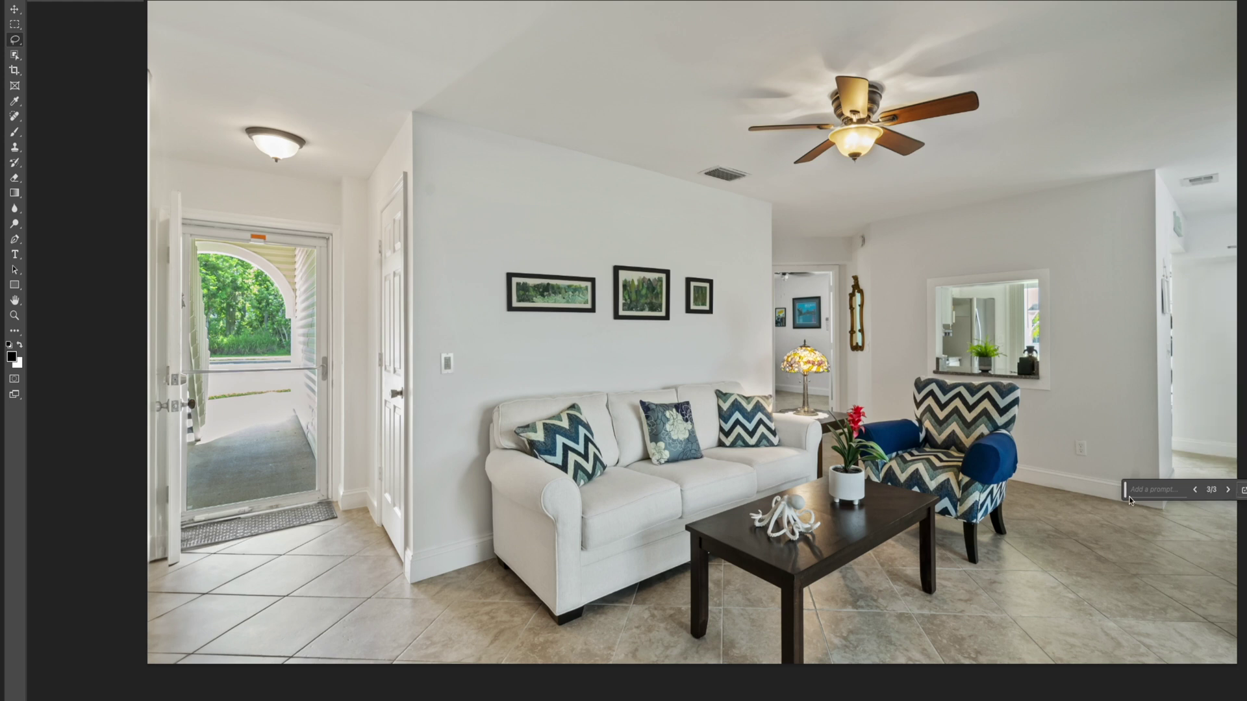
pyautogui.moveTo(1127, 496); pyautogui.dragTo(1039, 649)
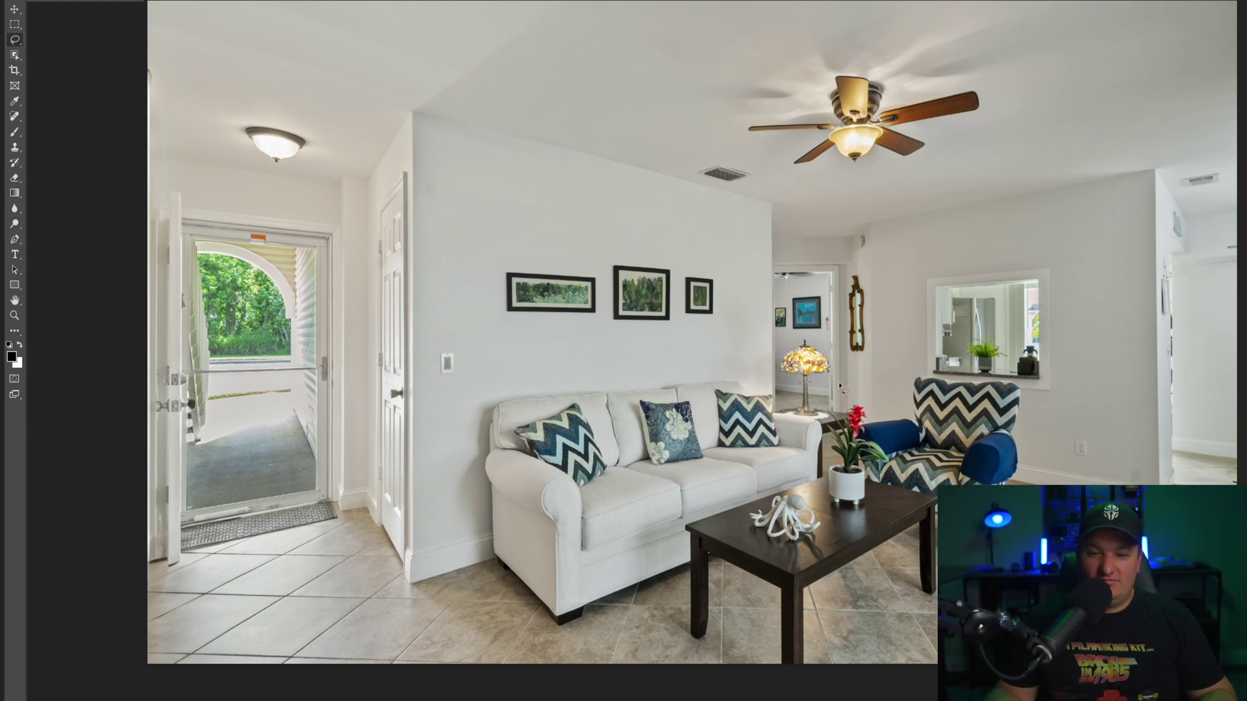
# Lasso the white knot decoration on the coffee table, replace it using Generative Fill without a prompt, and keep the first variation
pyautogui.moveTo(791, 523)
pyautogui.mouseDown()
pyautogui.moveTo(777, 553)
pyautogui.moveTo(825, 532)
pyautogui.moveTo(825, 510)
pyautogui.moveTo(799, 487)
pyautogui.moveTo(739, 515)
pyautogui.moveTo(784, 560)
pyautogui.mouseUp()
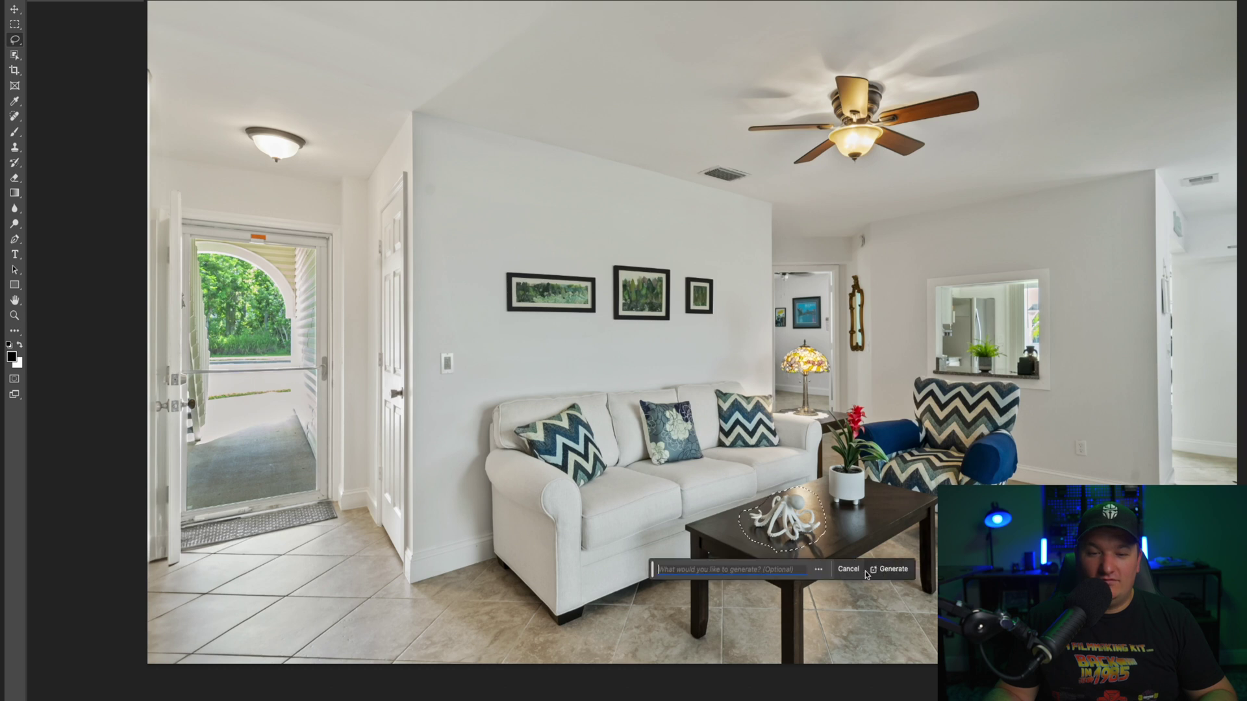
pyautogui.click(869, 571)
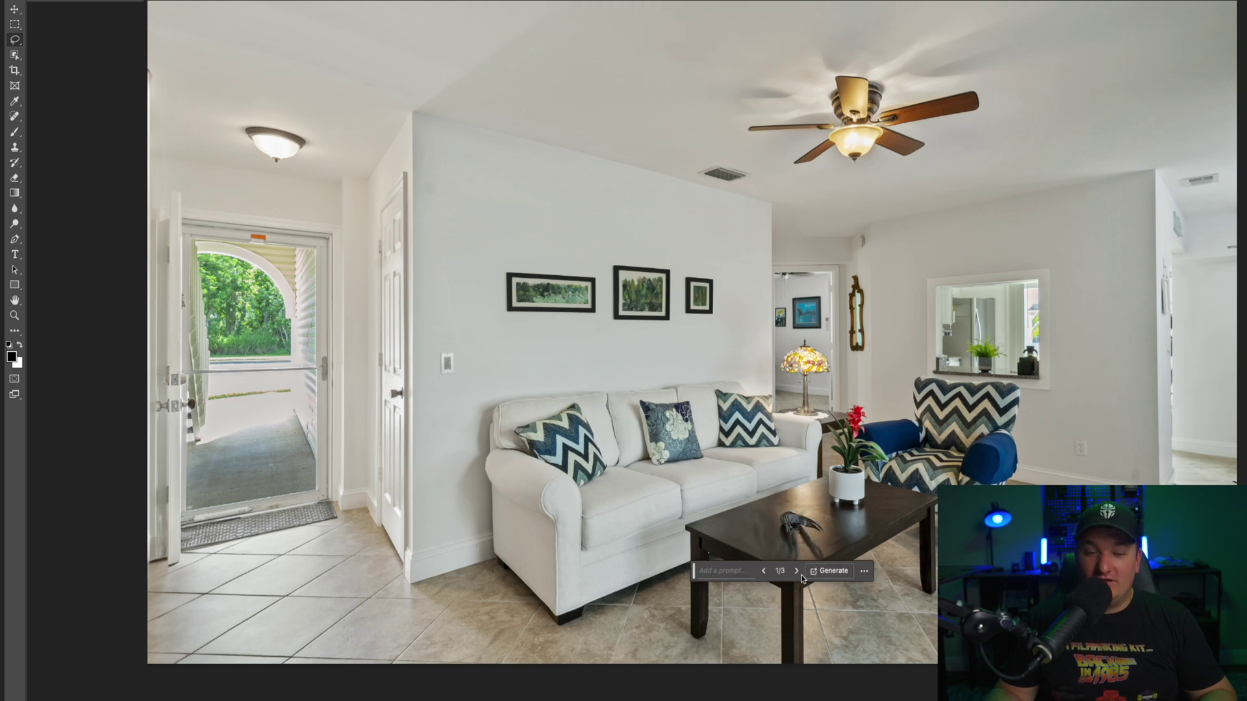
pyautogui.click(798, 572)
pyautogui.click(798, 572)
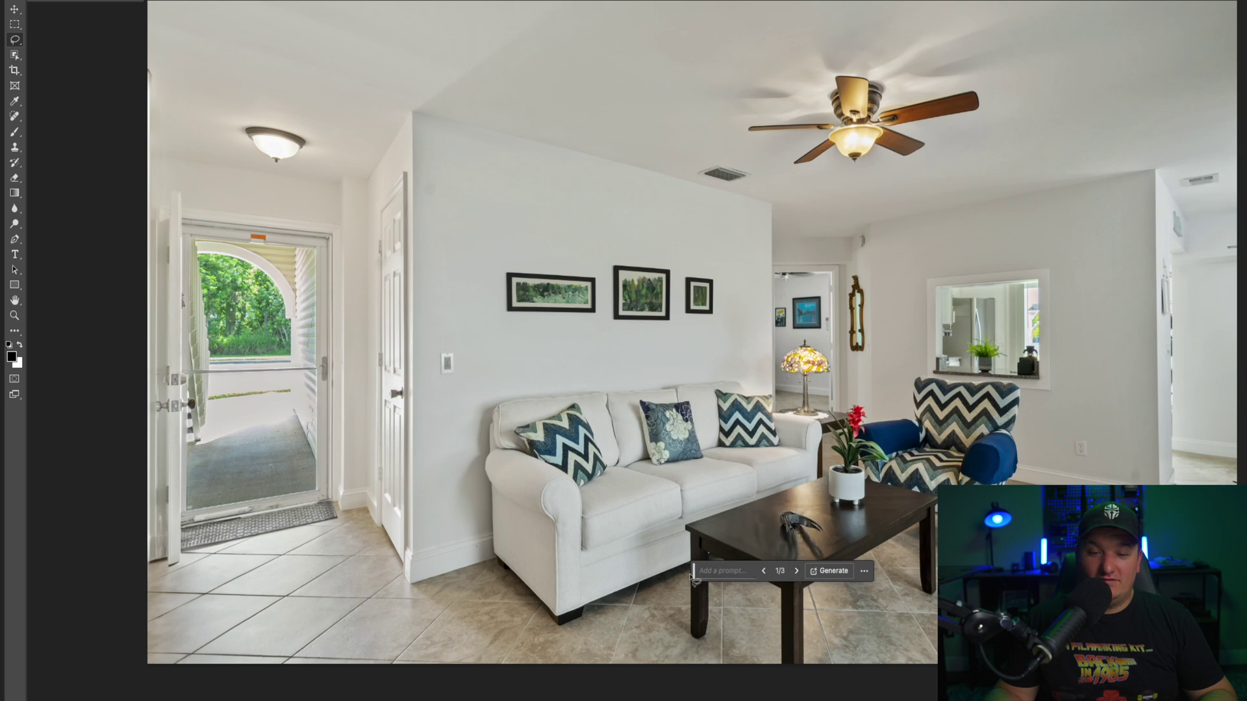
pyautogui.moveTo(693, 576); pyautogui.dragTo(723, 683)
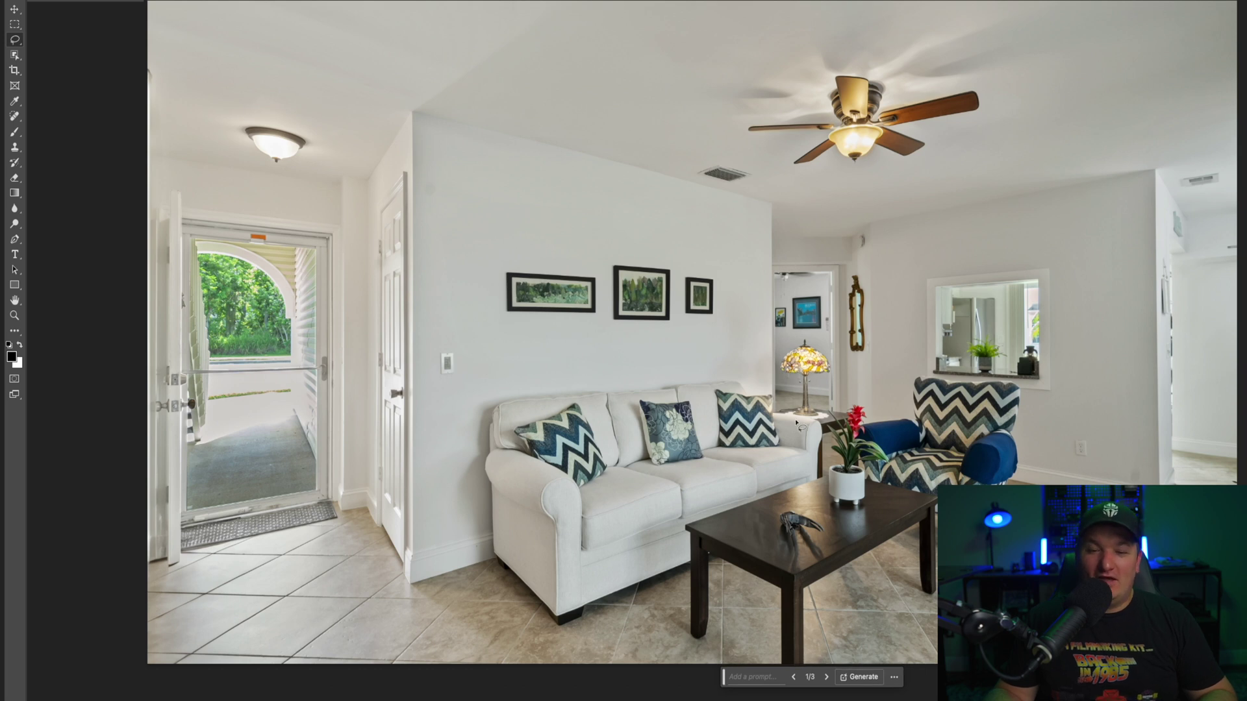
pyautogui.hotkey('ctrl', 'd')
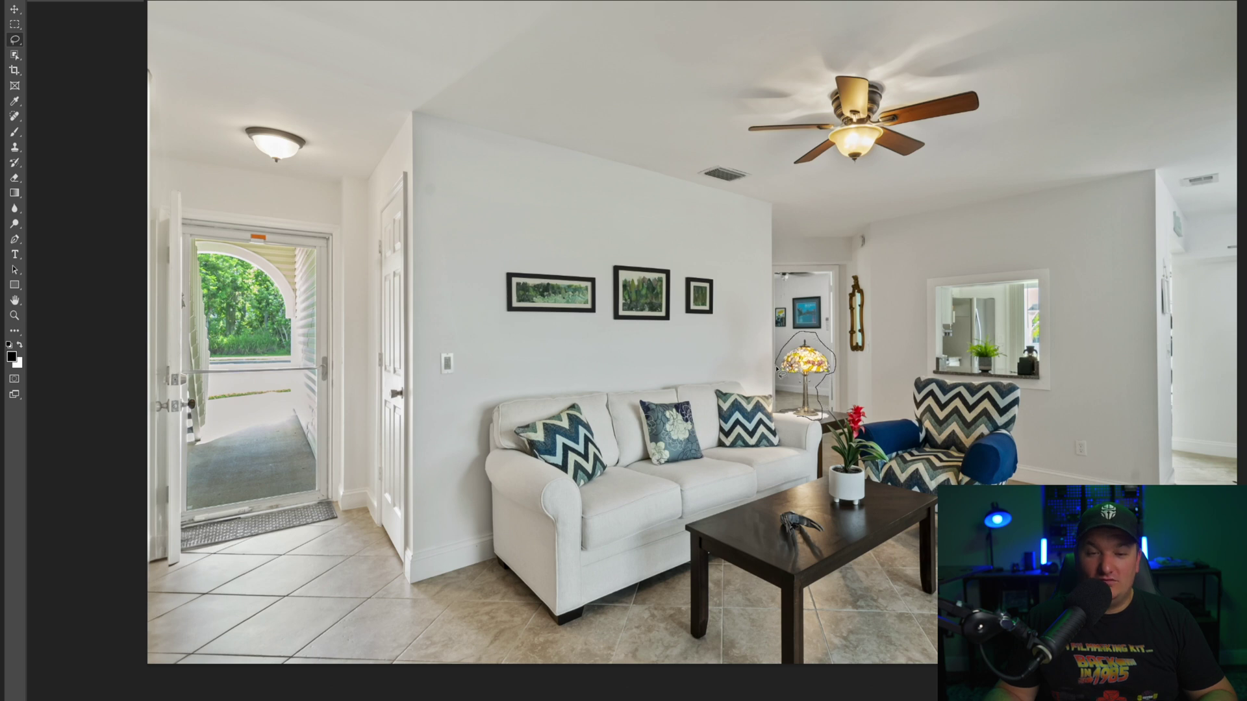
# Lasso the stained-glass table lamp, replace it using Generative Fill with the prompt "lamp", and choose the second variation
pyautogui.moveTo(800, 418); pyautogui.dragTo(803, 420)
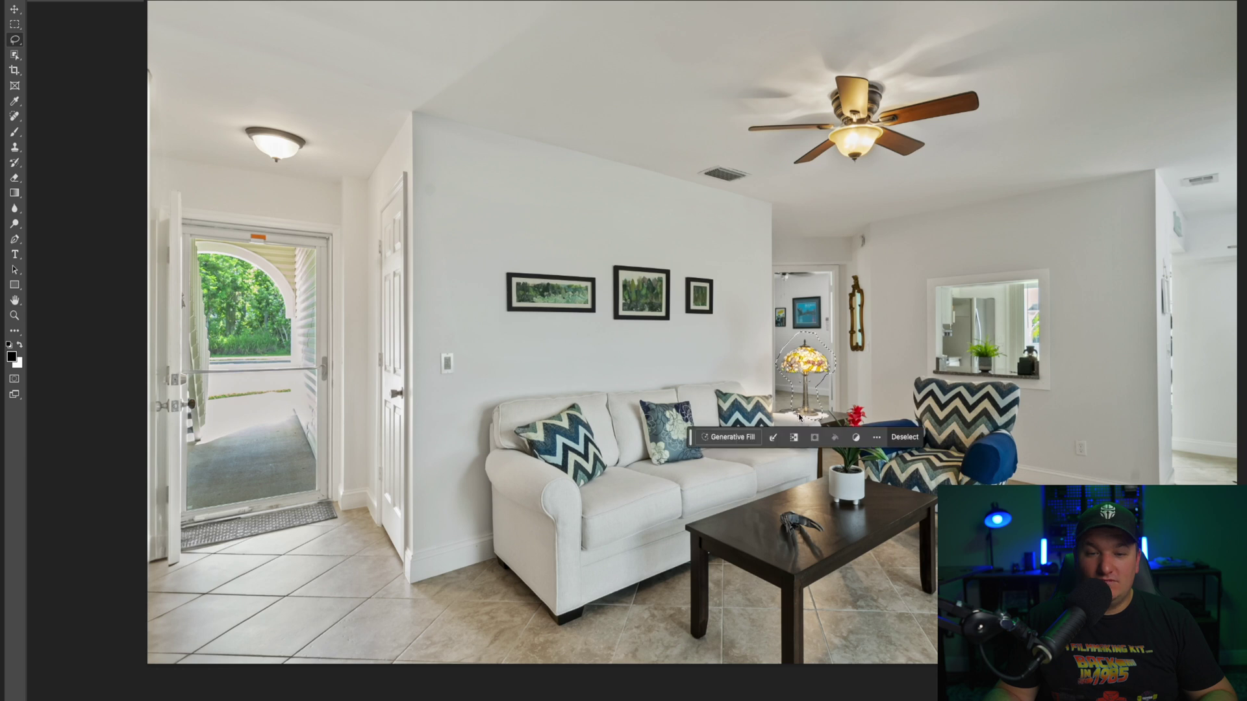
pyautogui.click(731, 439)
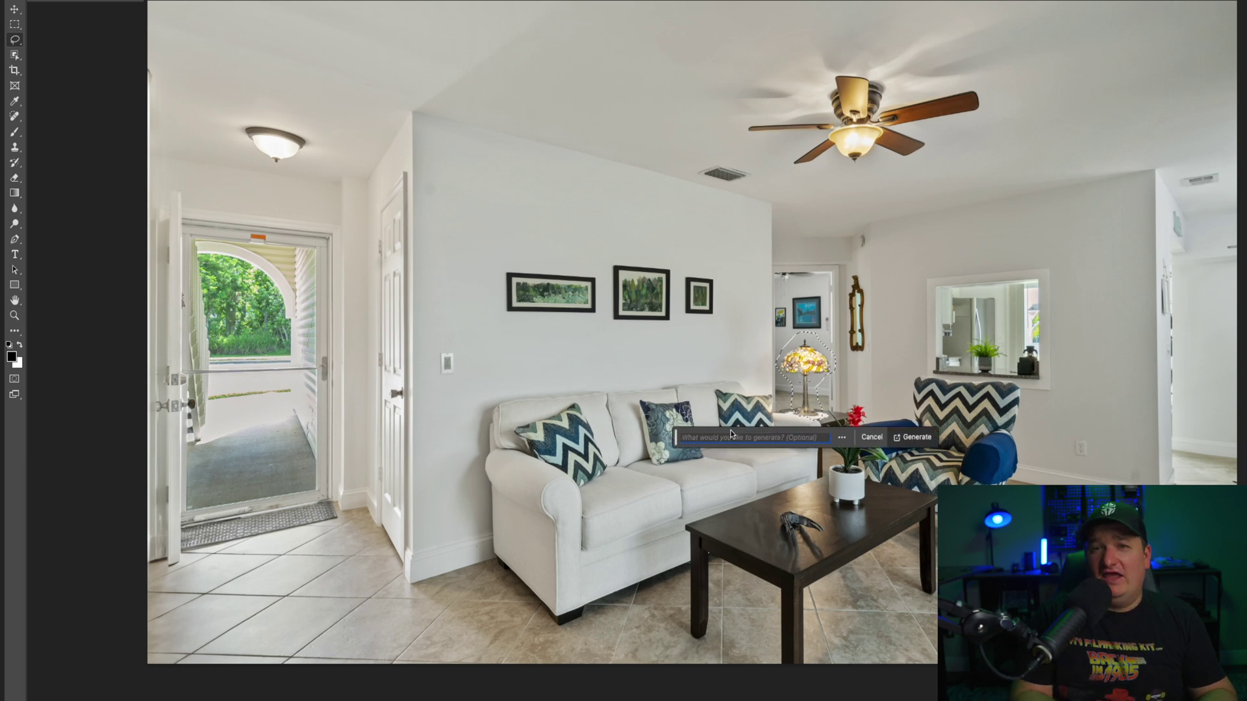
pyautogui.write('lamp')
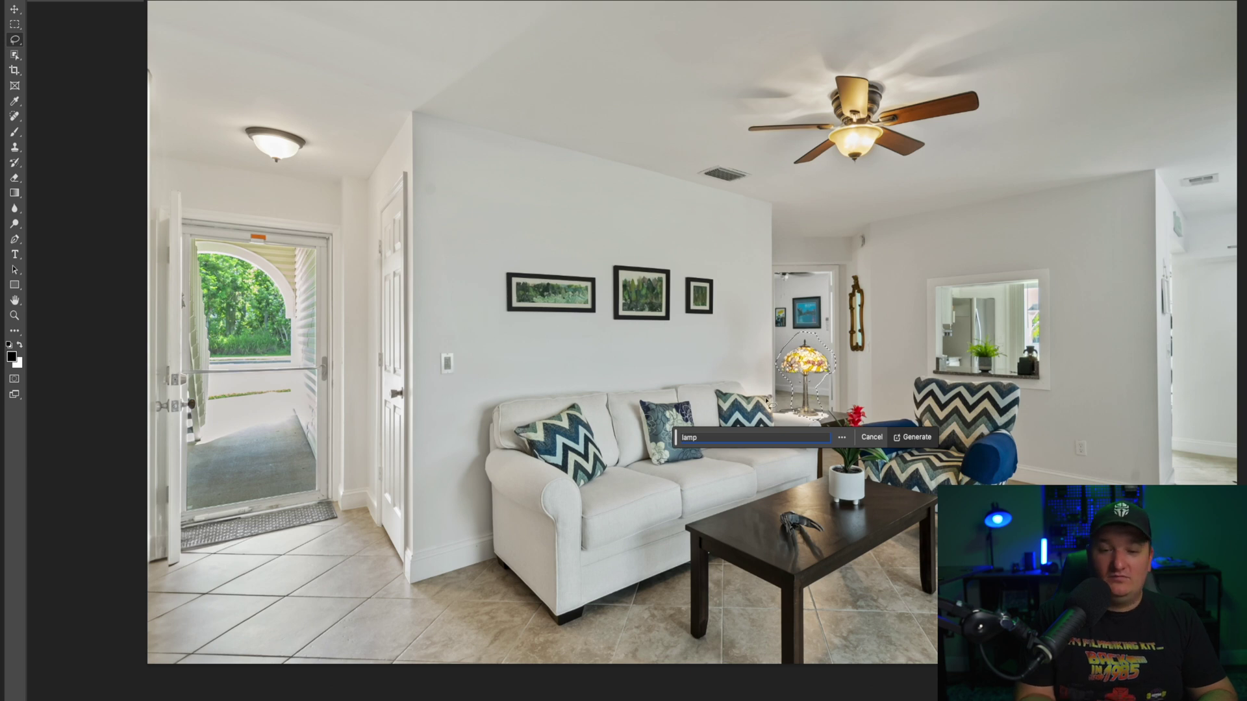
pyautogui.click(912, 437)
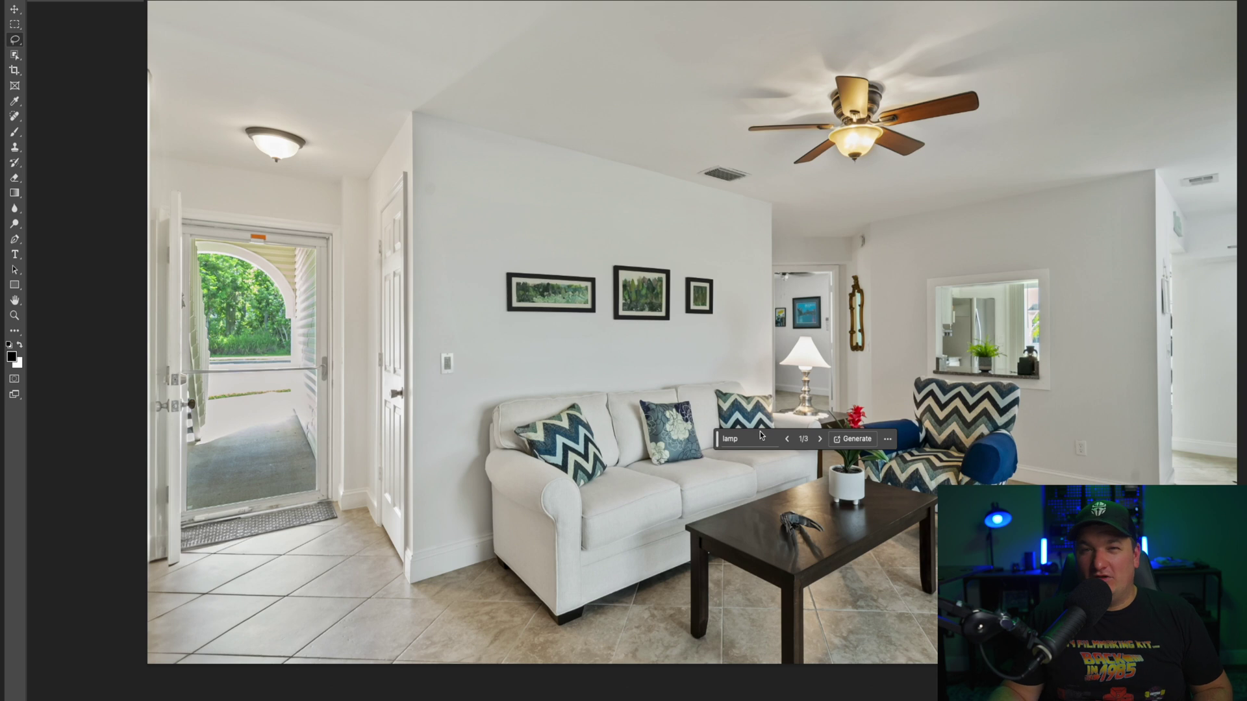
pyautogui.moveTo(716, 439); pyautogui.dragTo(689, 610)
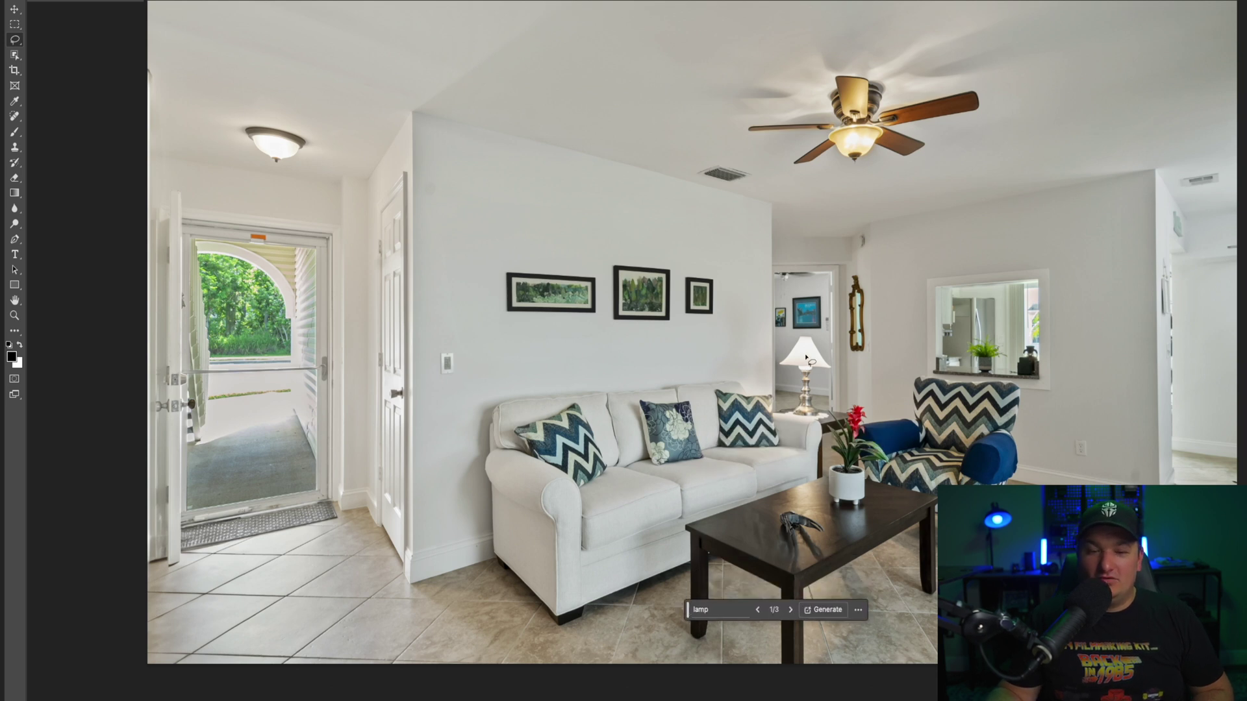
pyautogui.click(790, 611)
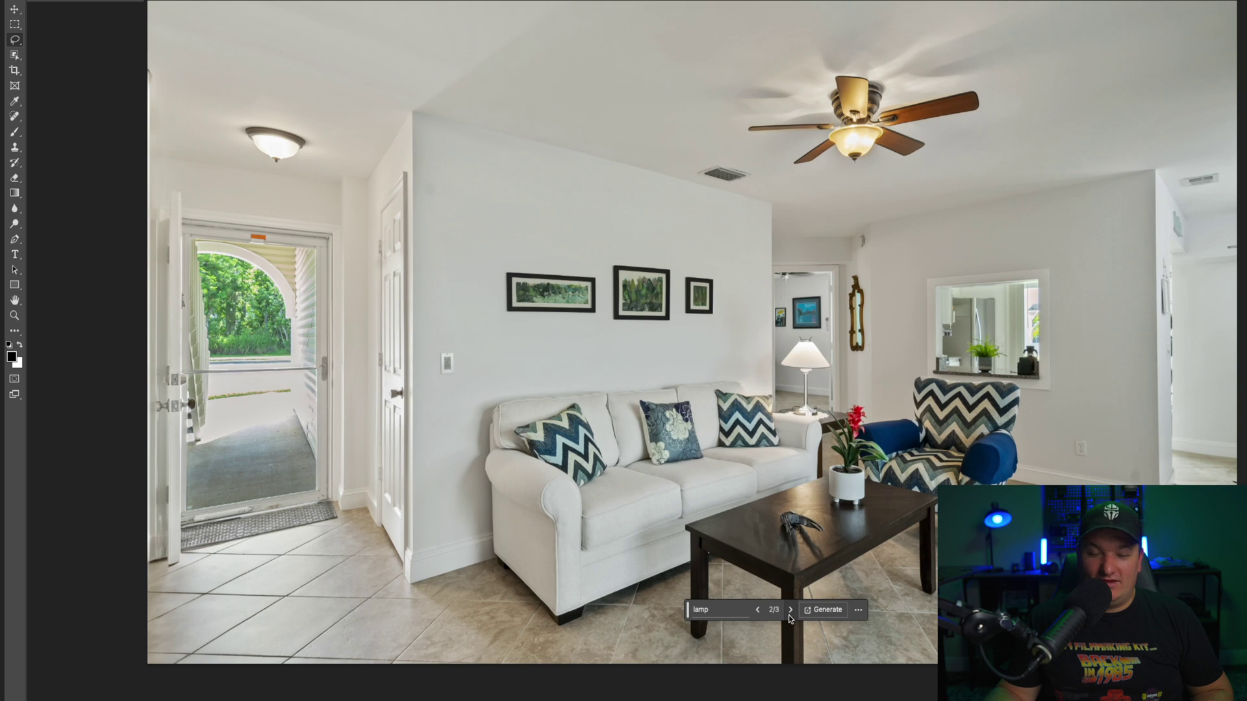
pyautogui.click(790, 612)
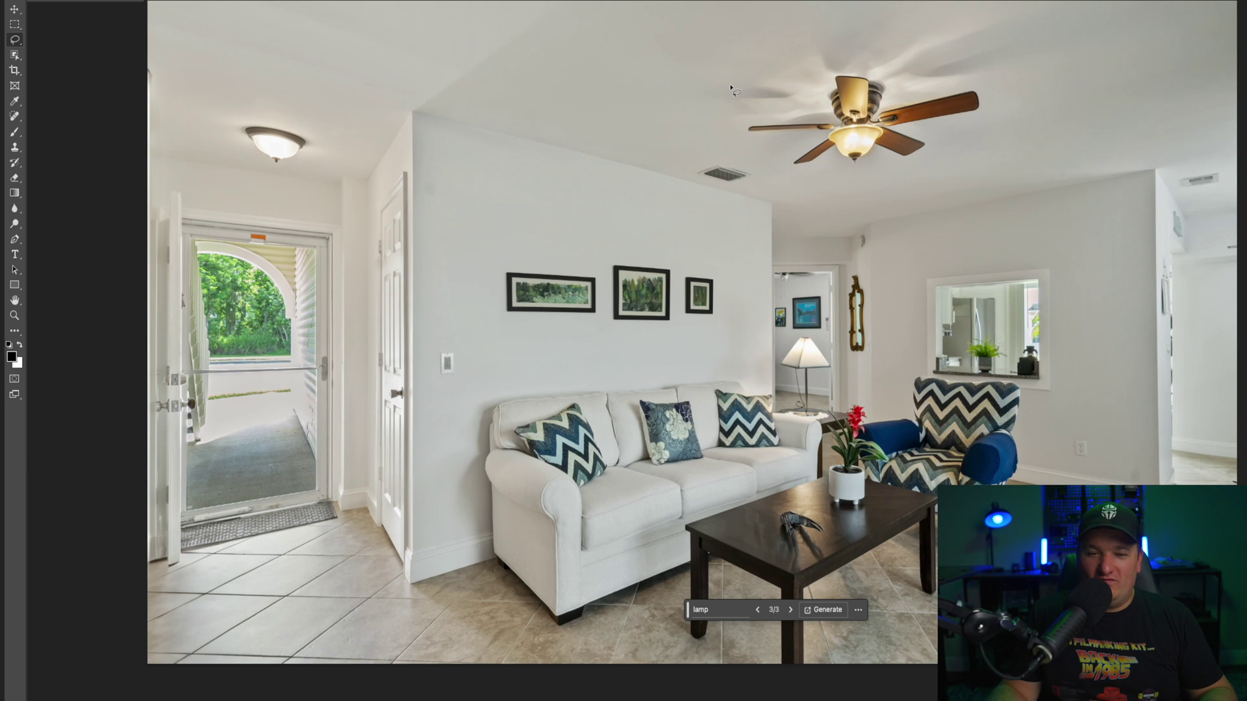
pyautogui.hotkey('ctrl', 'd')
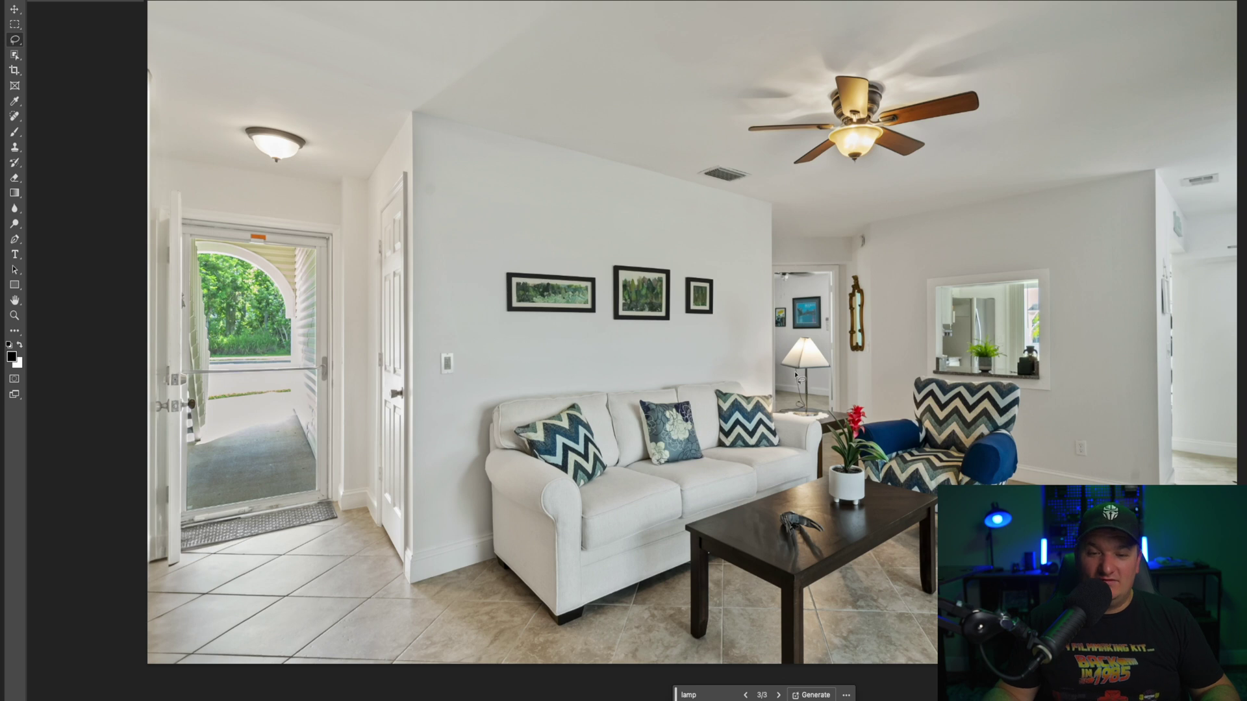
pyautogui.click(745, 695)
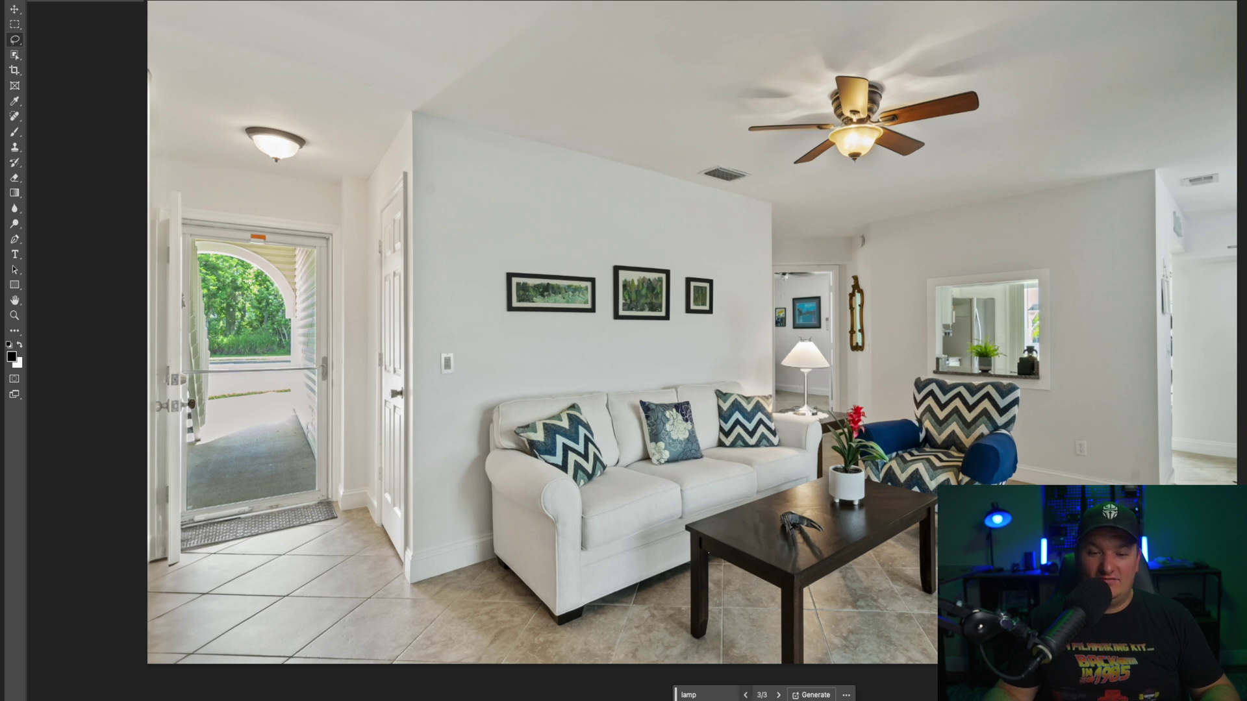